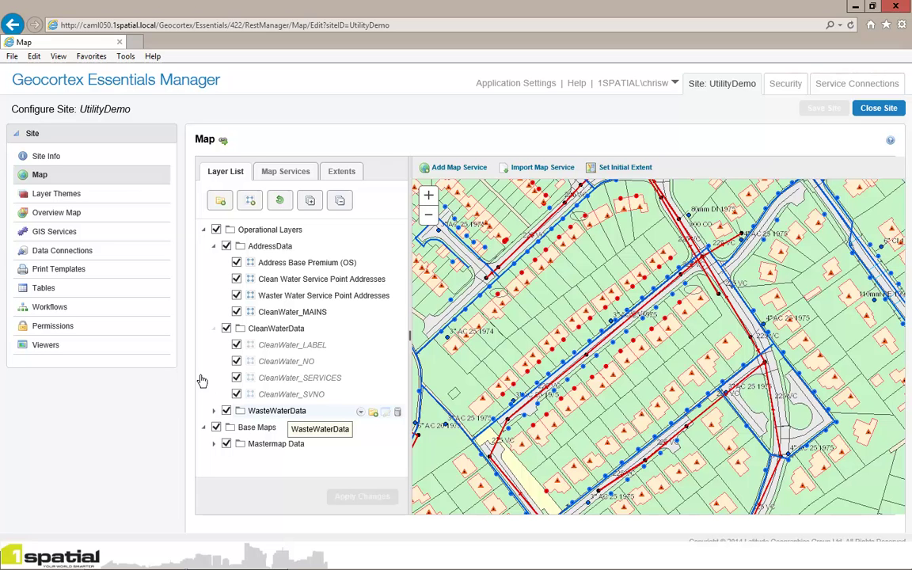
Step: Add a viewer named 'Demo HTML5' from the site's Viewers list using the HTML5 2.3 template
left_click(61, 311)
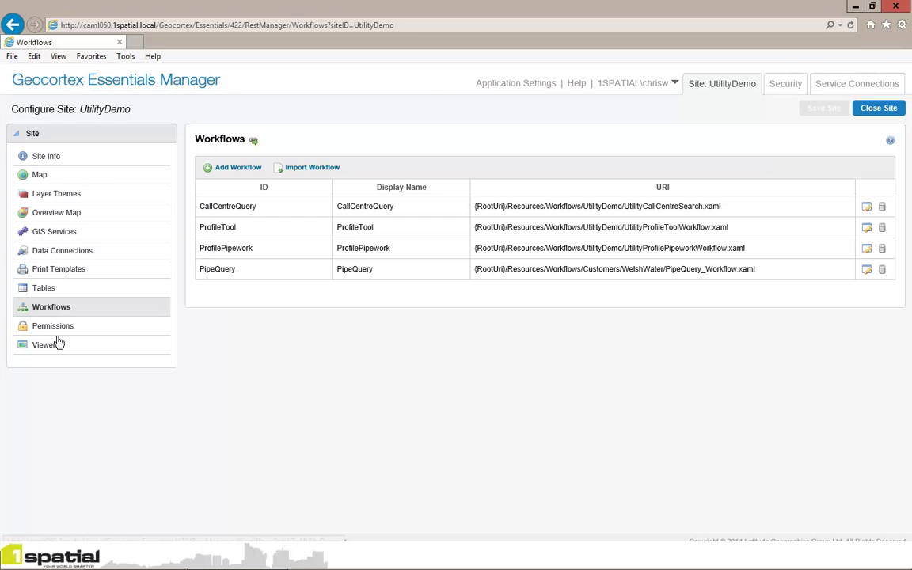
left_click(57, 348)
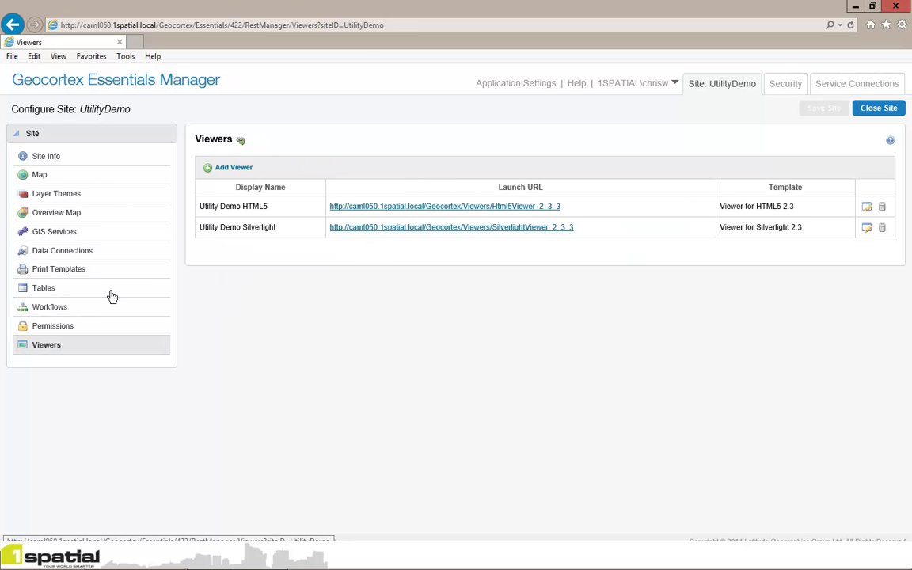
left_click(244, 169)
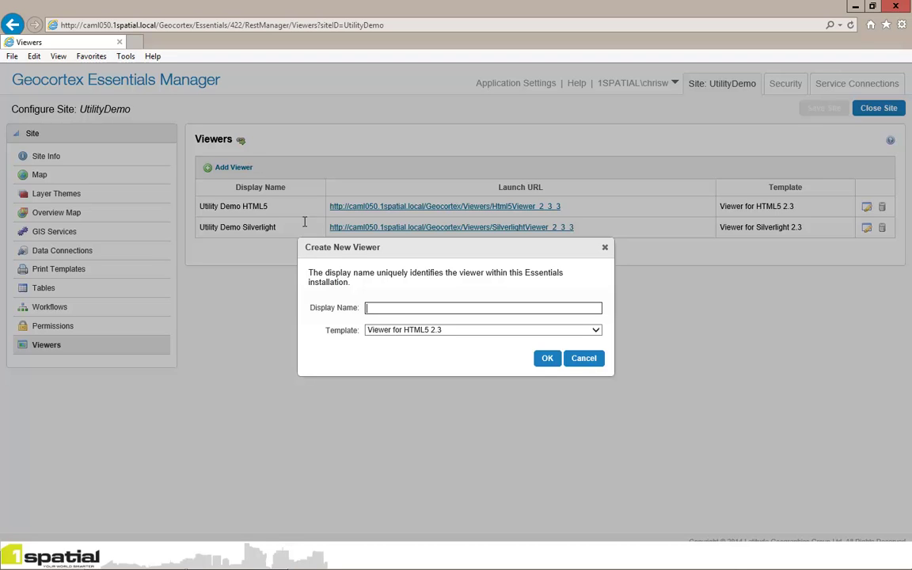
left_click(399, 308)
type("Demo HTML5")
left_click(546, 359)
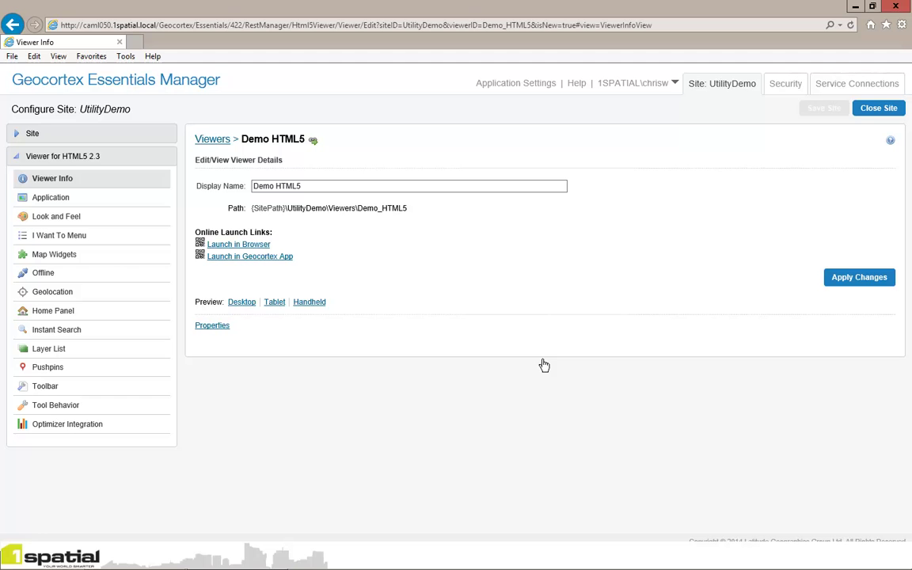
Step: Launch Demo HTML5 in the browser, check its tools ribbon and map legend, then return to Manager
left_click(256, 247)
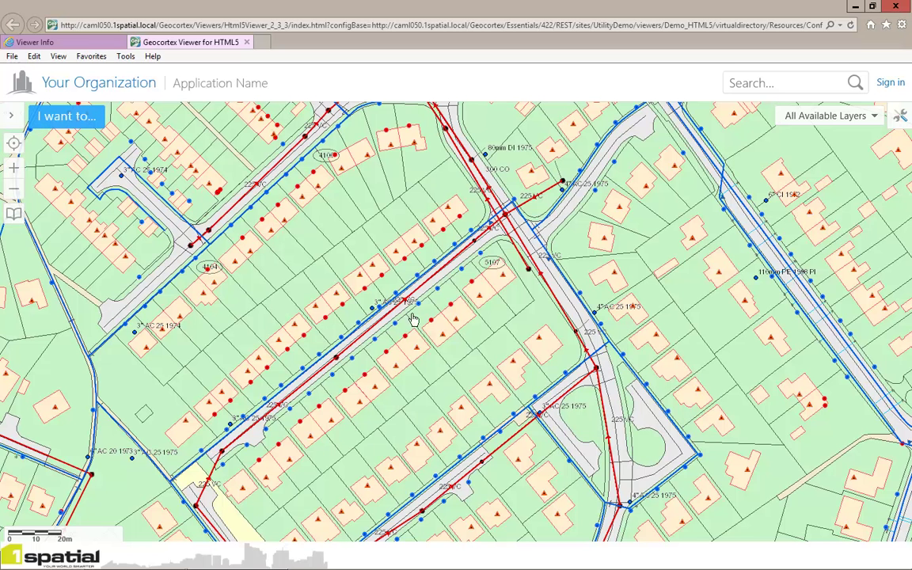
left_click(899, 116)
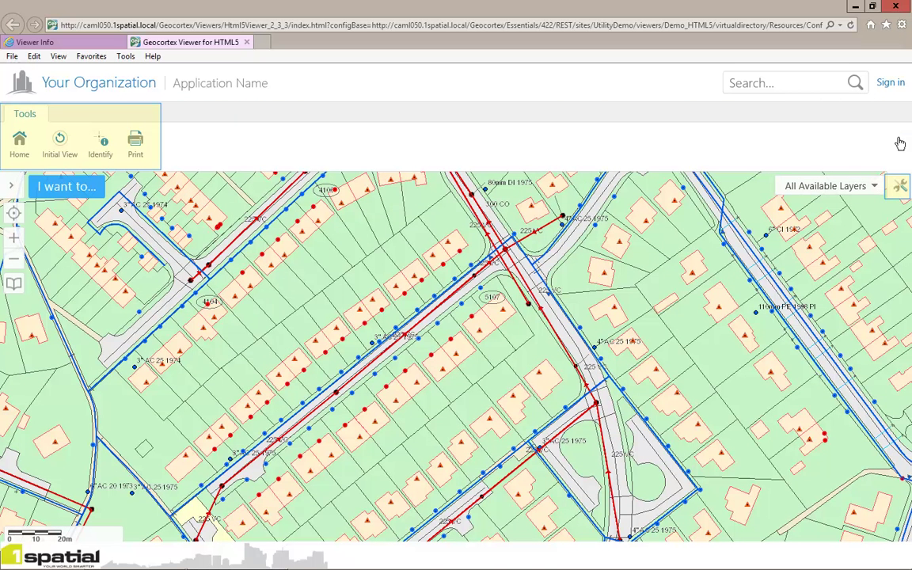
left_click(900, 186)
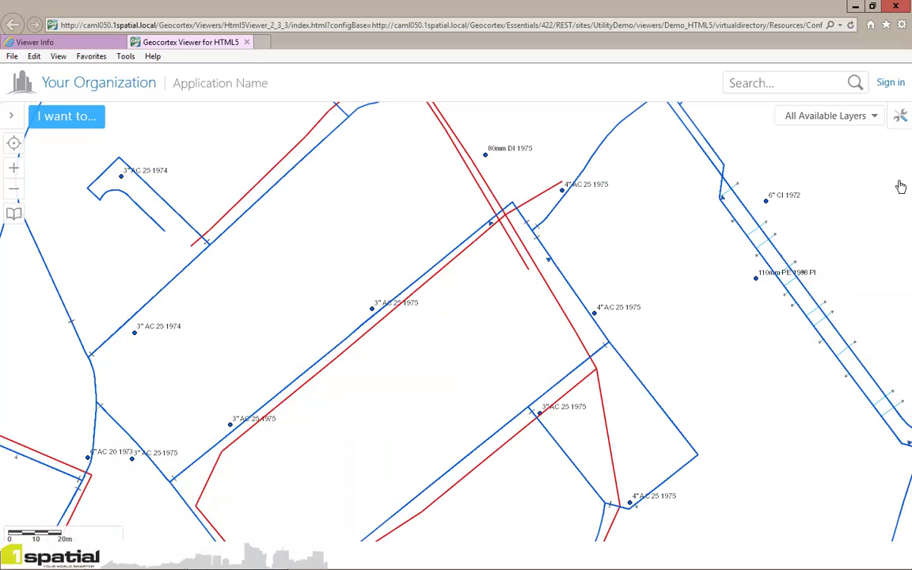
left_click(13, 116)
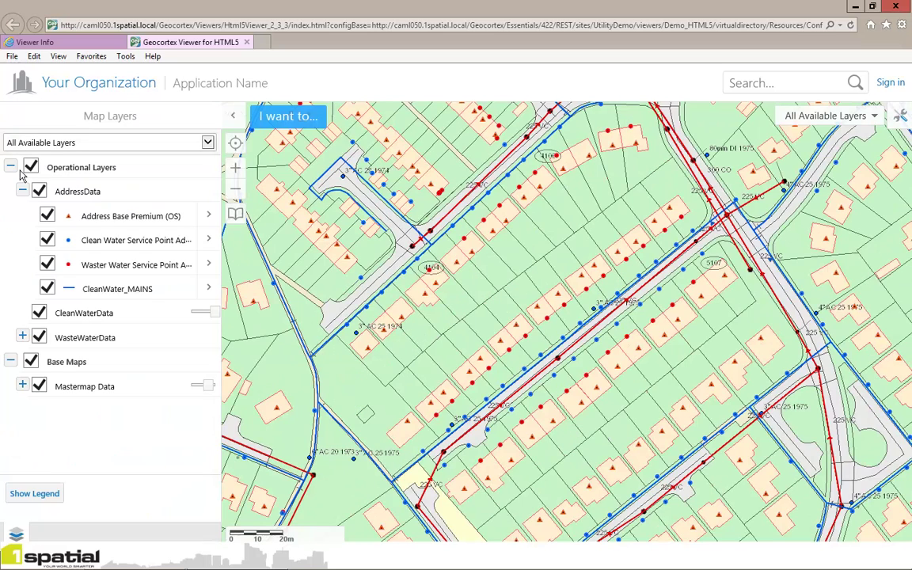
left_click(41, 493)
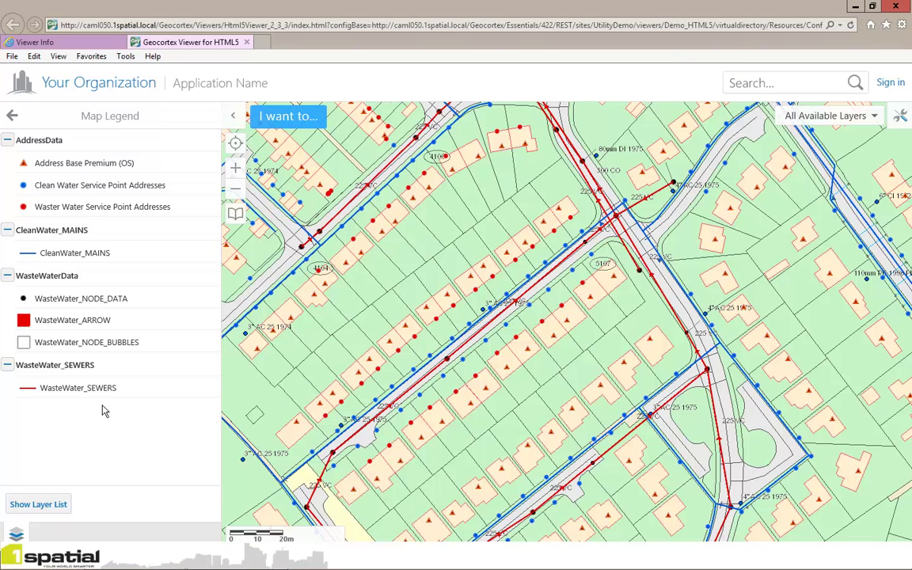
left_click(77, 48)
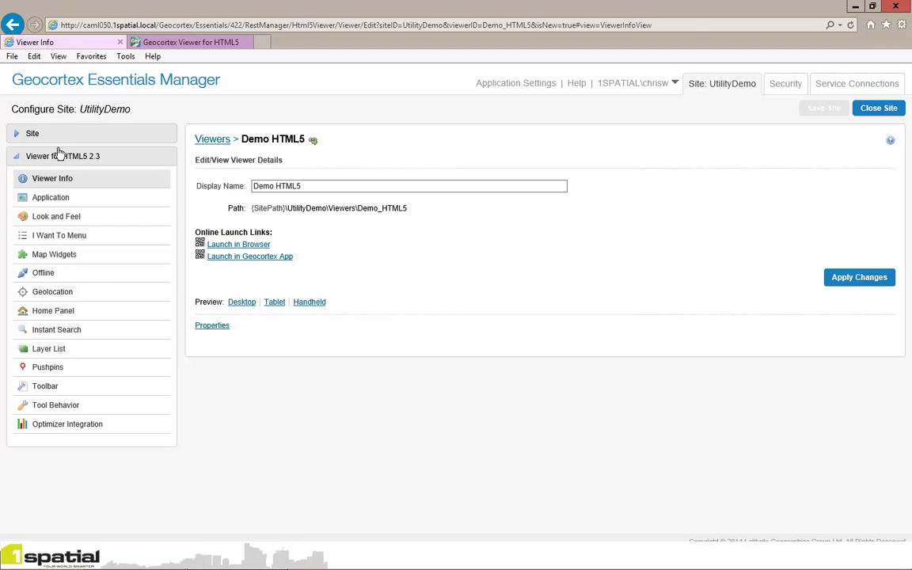
Step: In Look and Feel, set the banner Left Image to Resources/Images/Custom/1SpatialWideNew.png
left_click(48, 222)
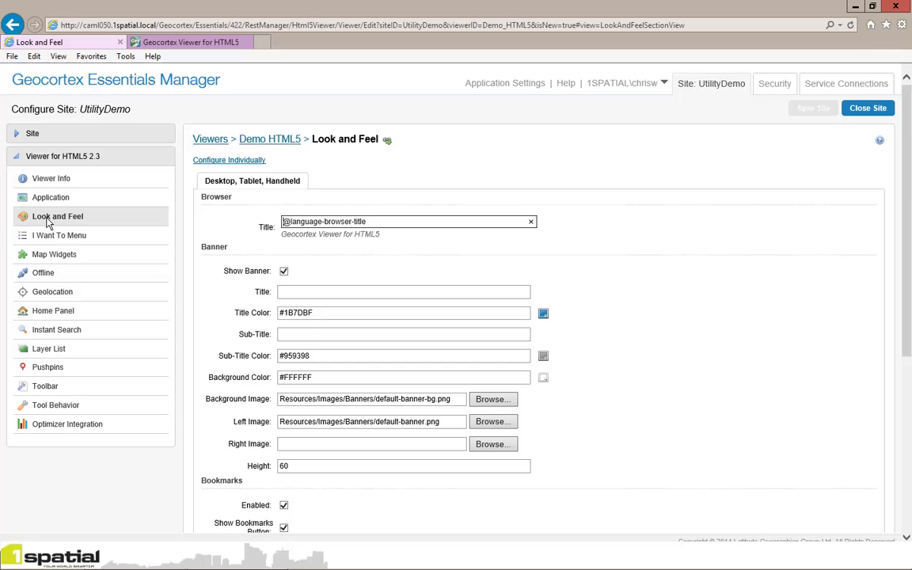
left_click(489, 423)
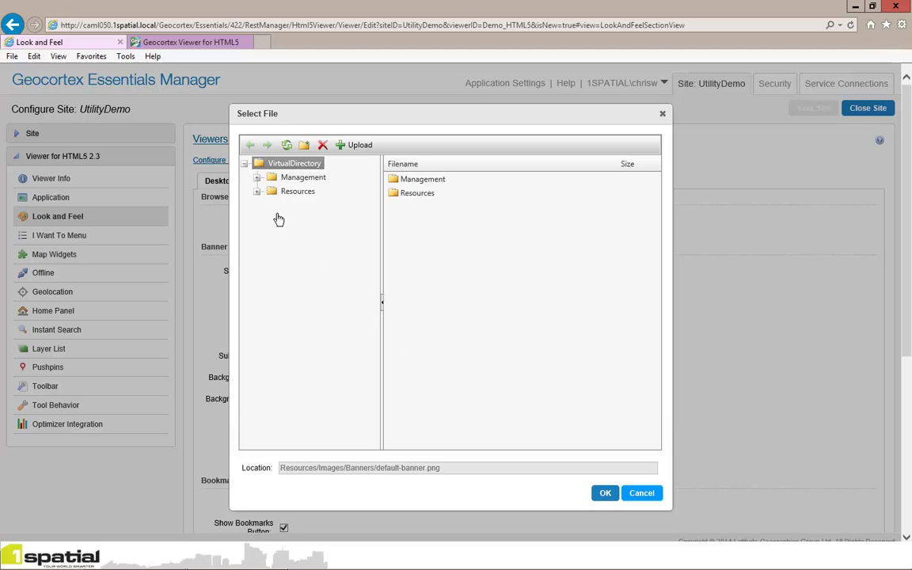
left_click(256, 191)
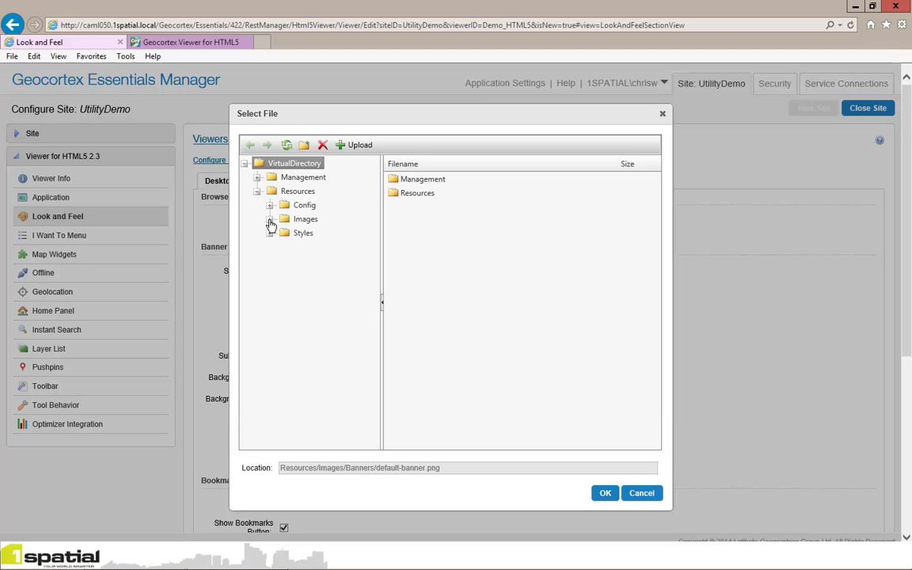
left_click(270, 219)
left_click(317, 233)
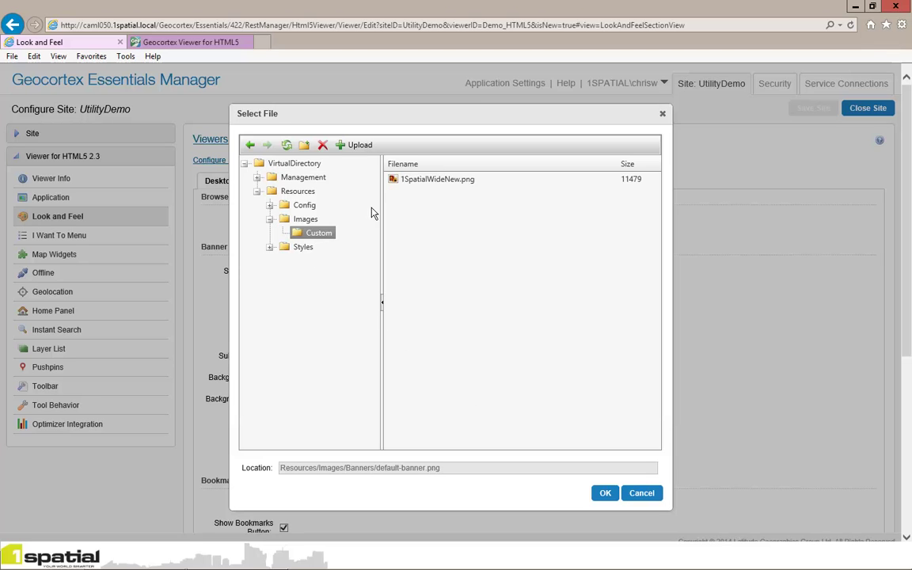
left_click(423, 180)
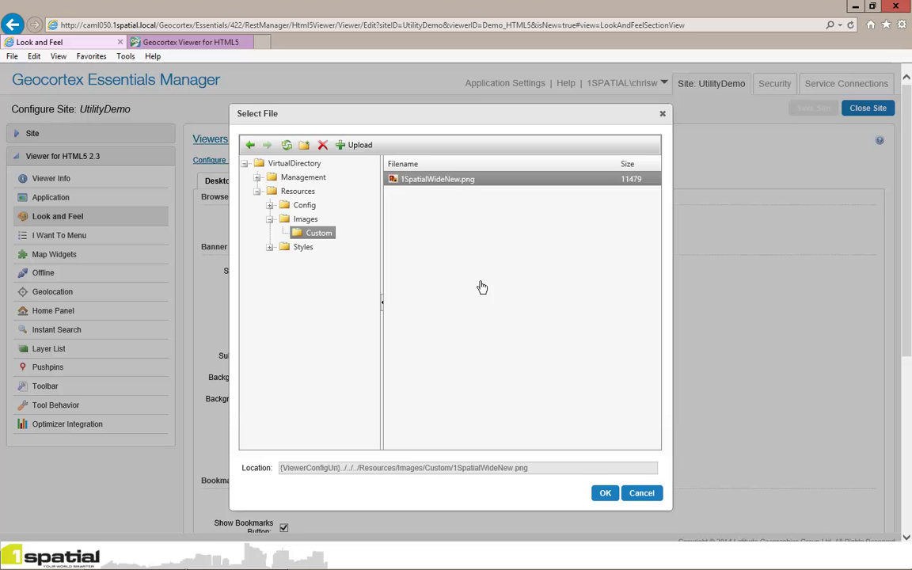
left_click(604, 493)
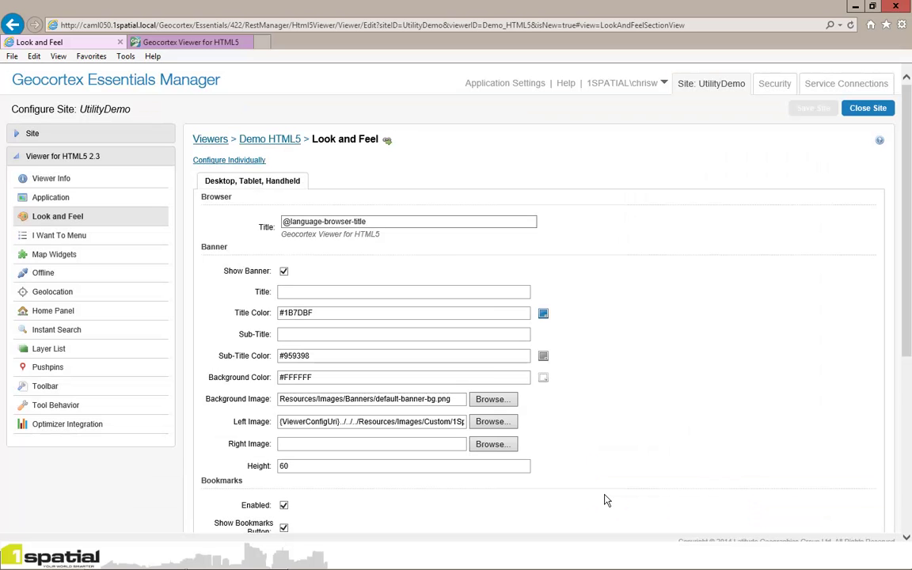
scroll(624, 474, "down", 4)
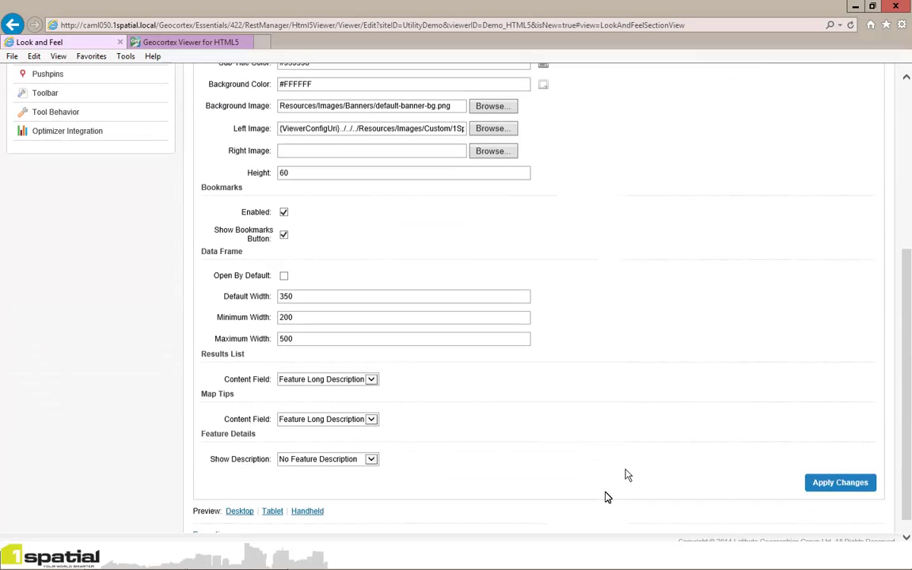
Step: Apply the banner image change, save the UtilityDemo site, and switch to the viewer tab
left_click(831, 470)
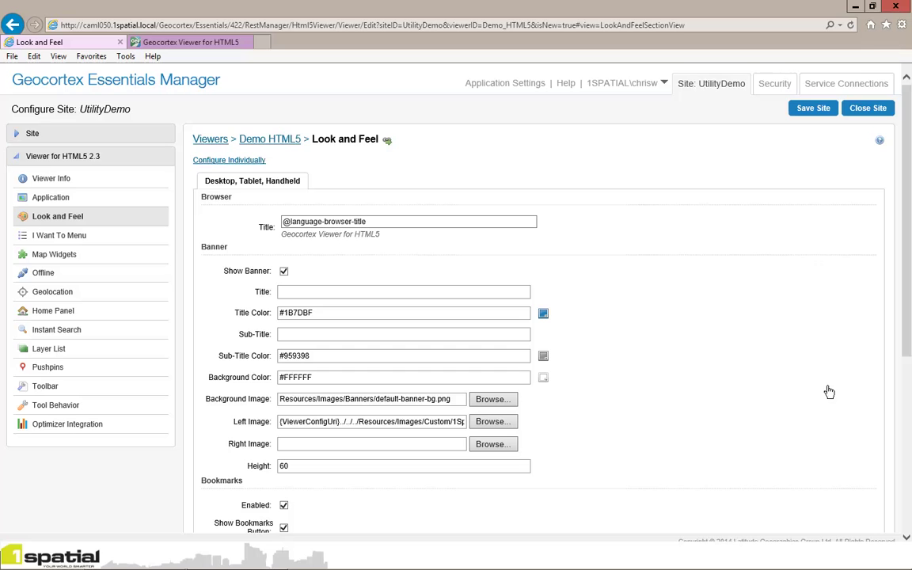
left_click(818, 109)
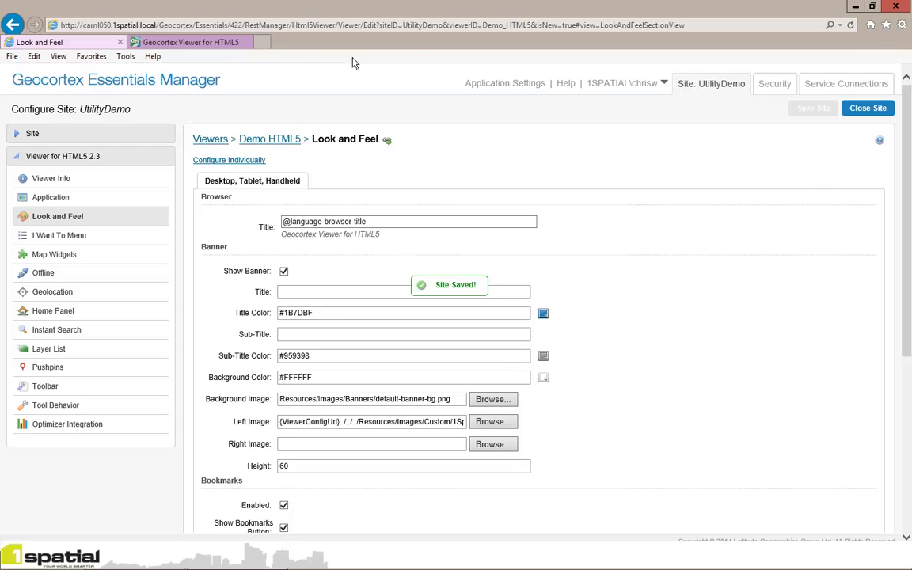
left_click(221, 46)
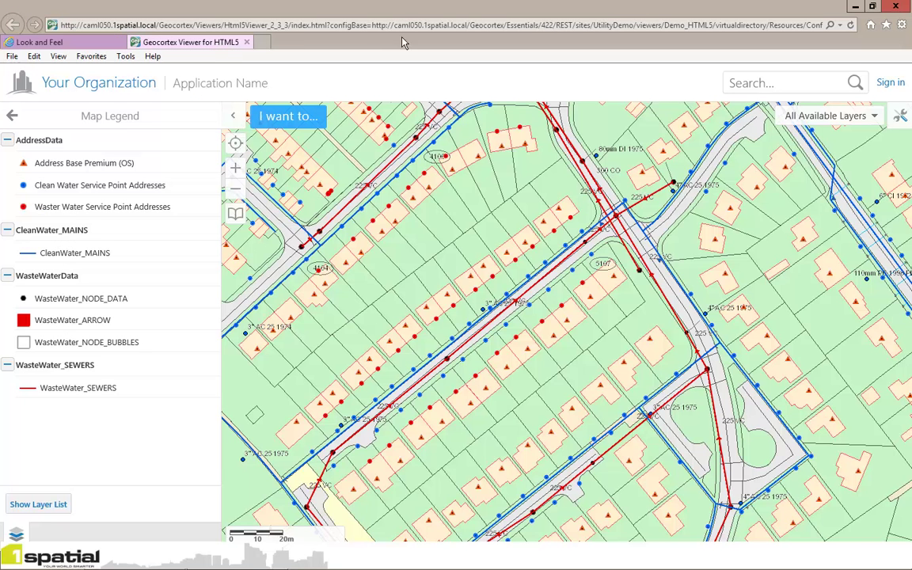
Step: Reload the viewer to show the 1spatial banner logo, then return to Look and Feel
left_click(851, 26)
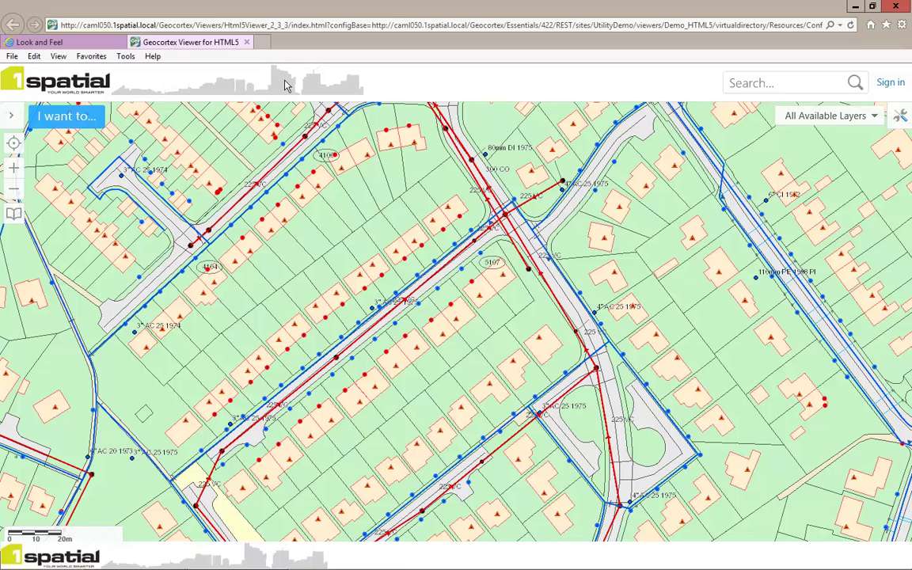
left_click(101, 49)
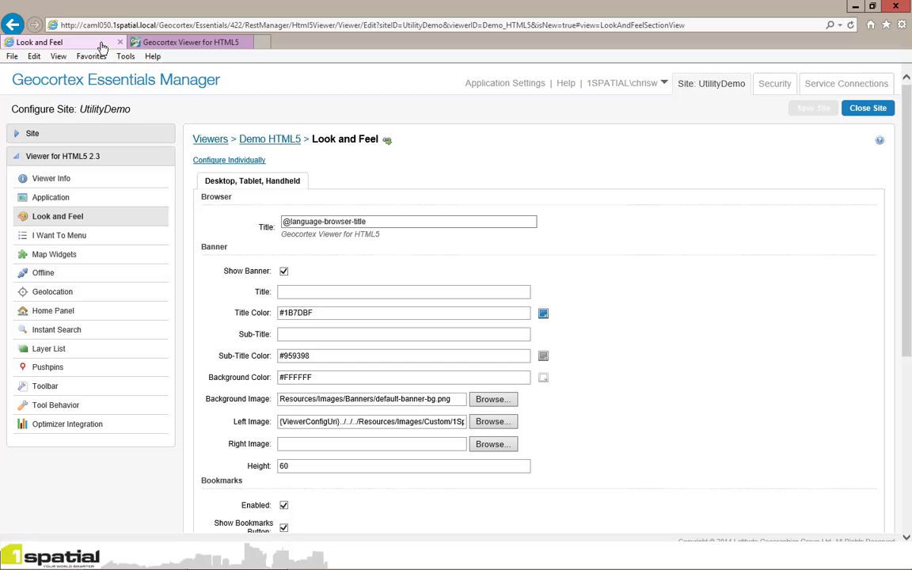
Step: Add a 'Perform a task' I Want To menu item running ActivateView with parameter WorkflowListView
left_click(68, 239)
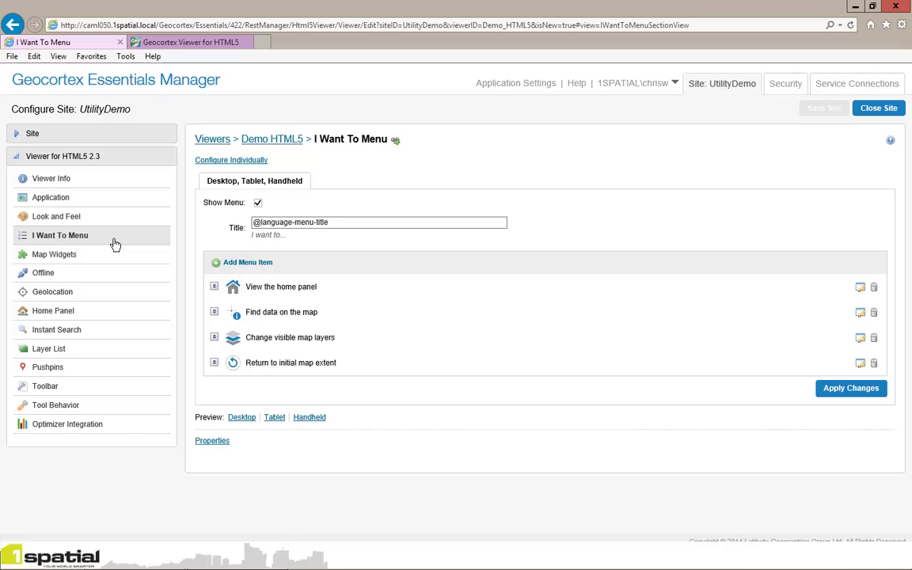
left_click(269, 265)
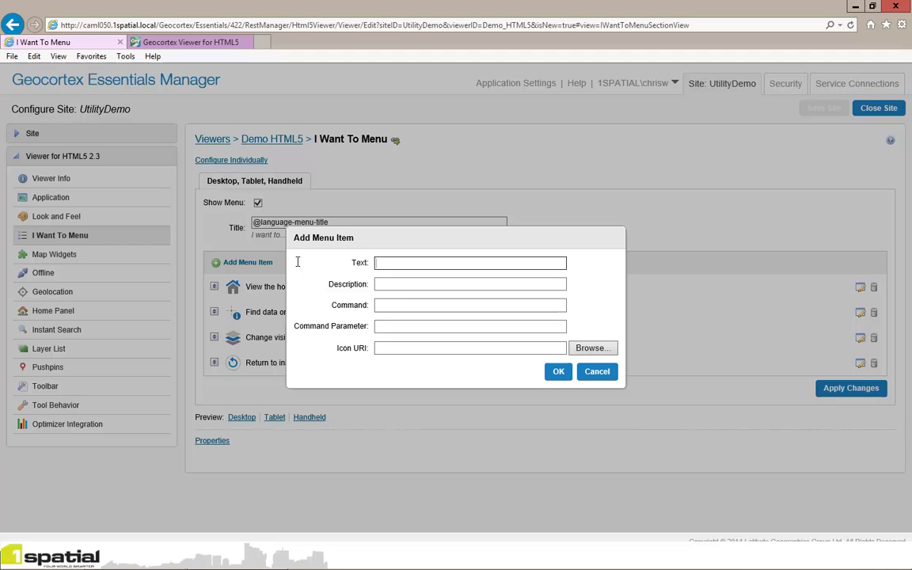
left_click(383, 263)
type("Perform a task")
left_click(387, 283)
type("Choose a workflow to run")
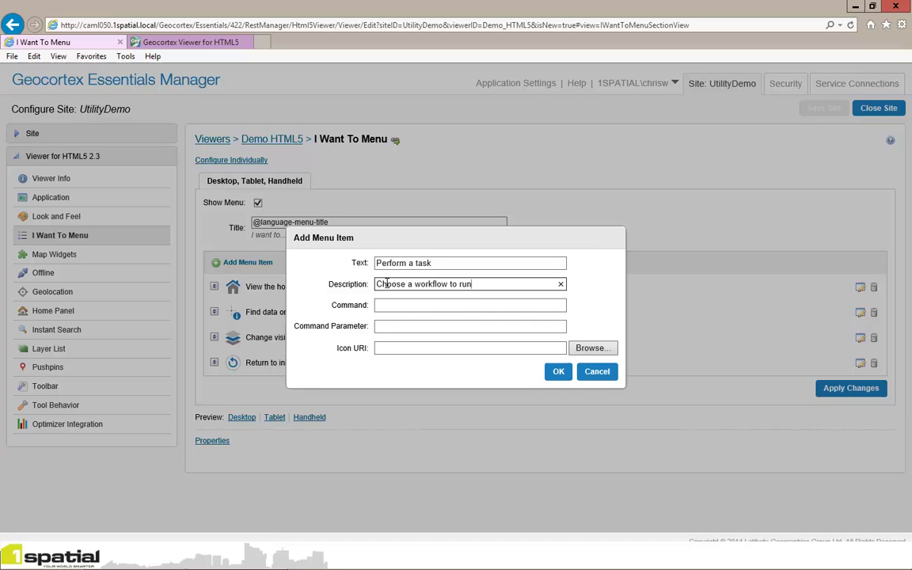
left_click(382, 305)
type("Activate")
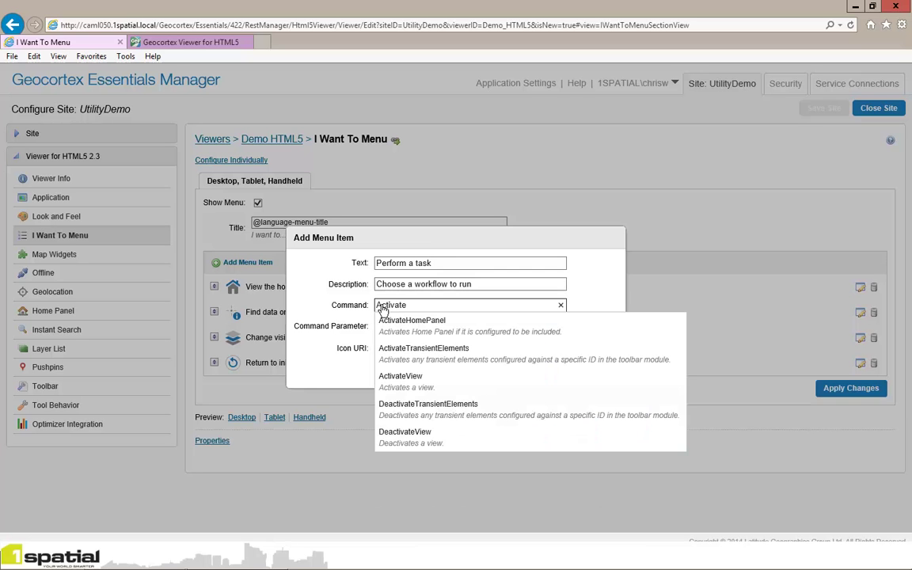
left_click(413, 377)
left_click(401, 331)
type("WorkflowListView")
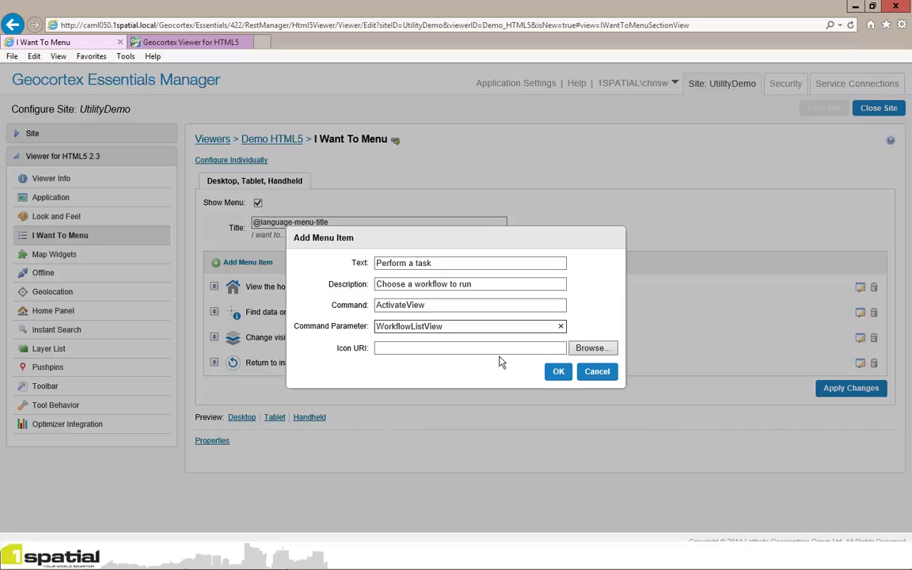
left_click(557, 375)
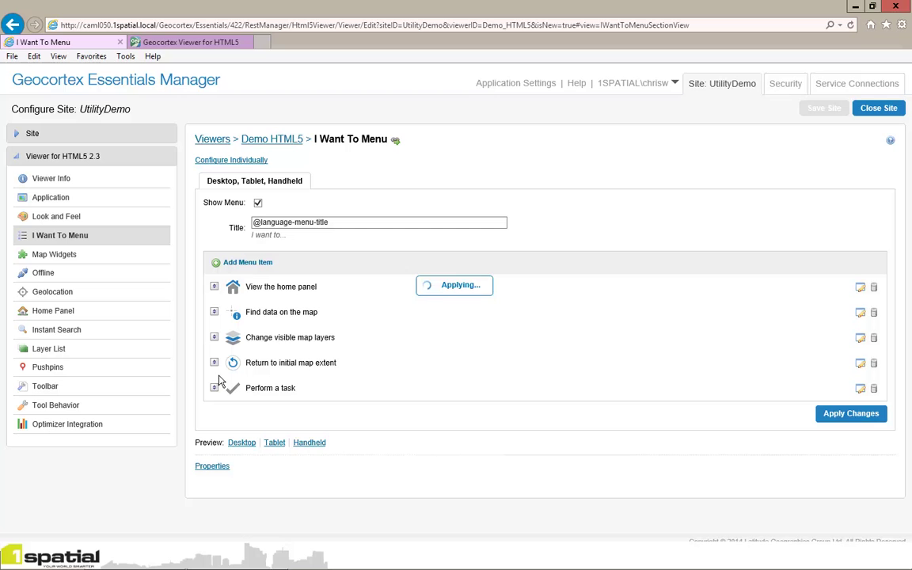
Step: Move 'Perform a task' to the top of the menu, apply, save the site, and return to the viewer
left_click_drag(215, 386, 216, 286)
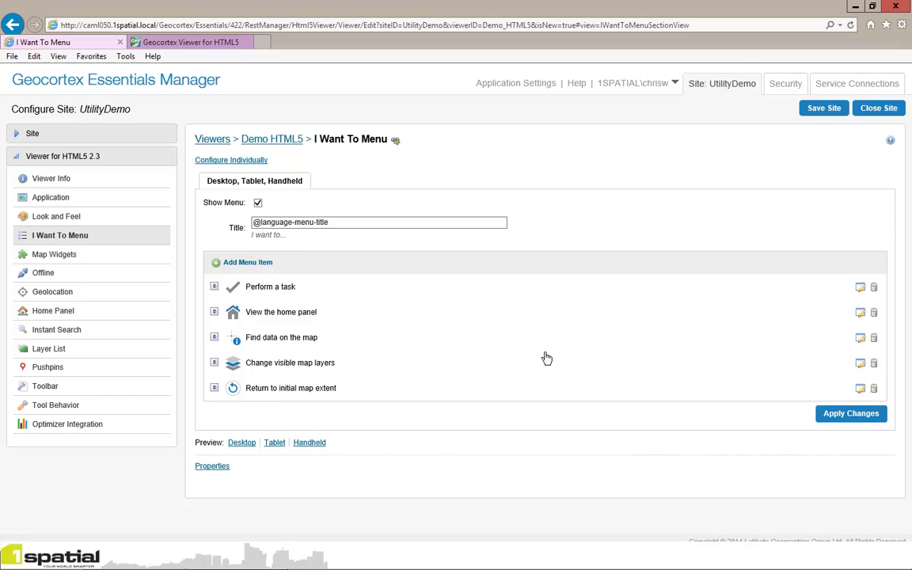
left_click(859, 419)
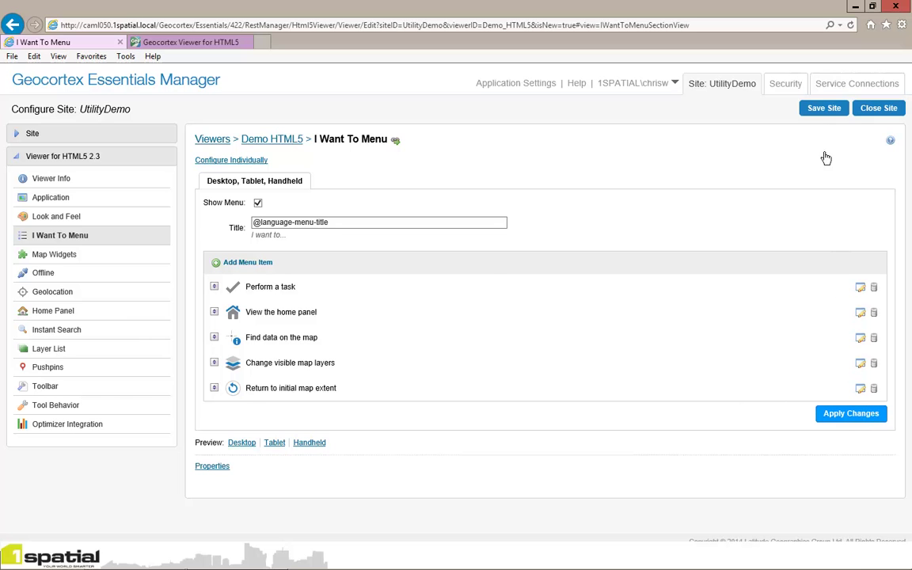
left_click(822, 111)
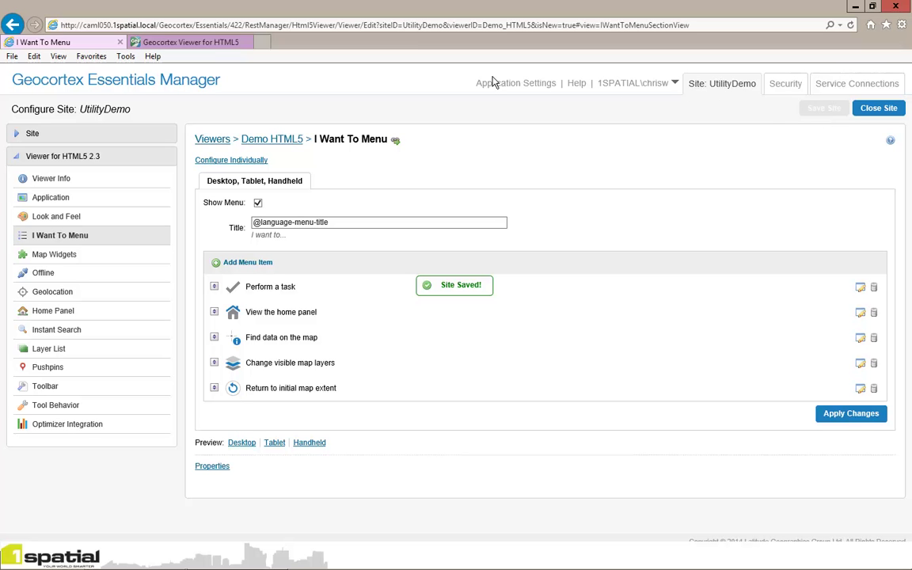
left_click(190, 43)
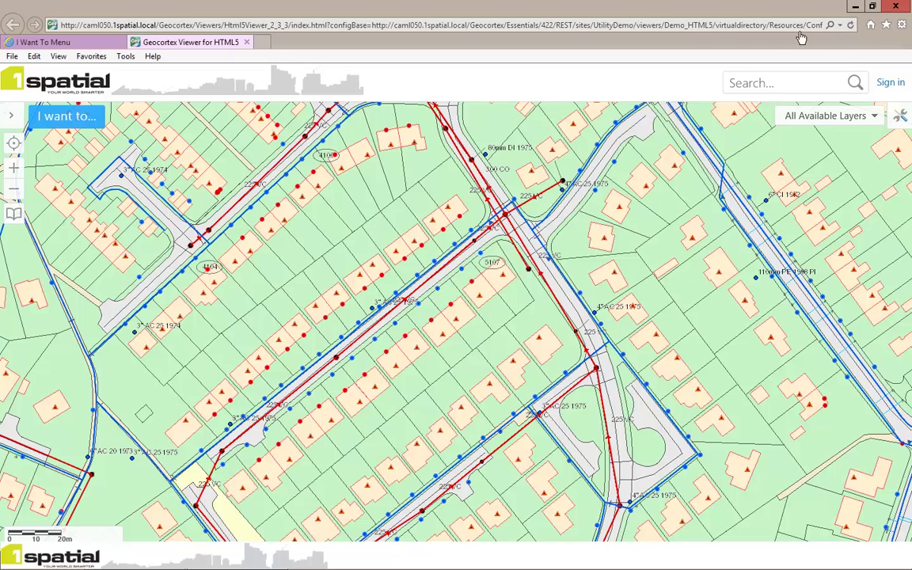
Step: Start the CallCentreQuery task from I want to > Perform a task and enter the incident postcode
left_click(76, 121)
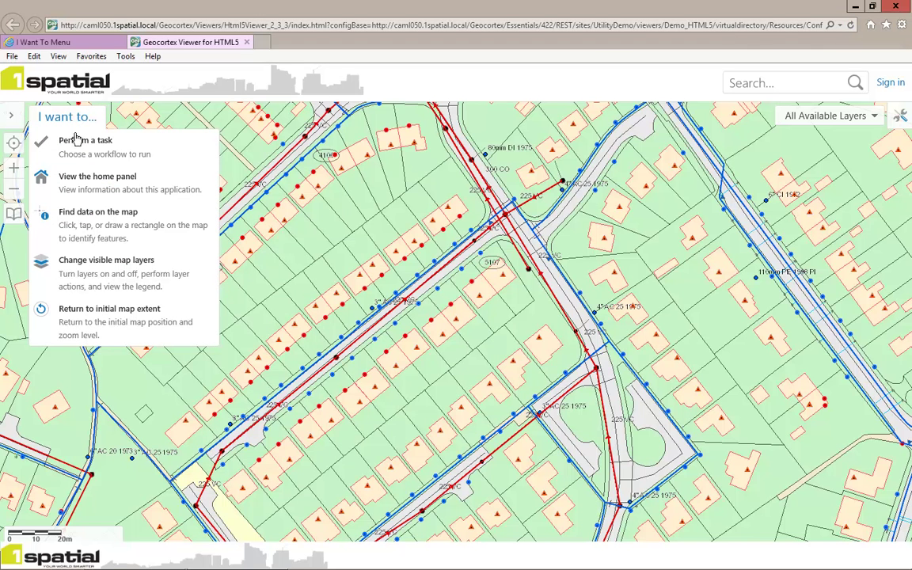
left_click(77, 145)
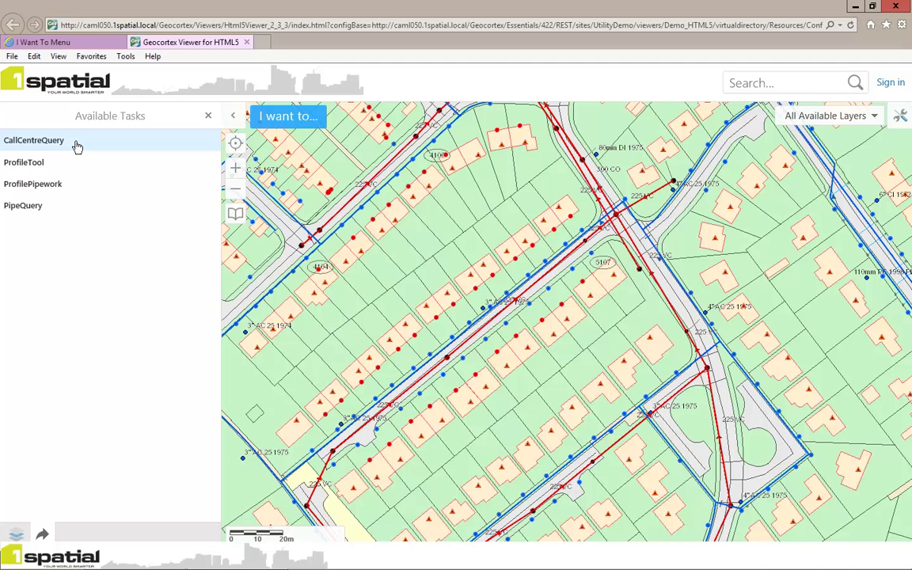
left_click(35, 143)
left_click(87, 263)
type("BL3 4TY")
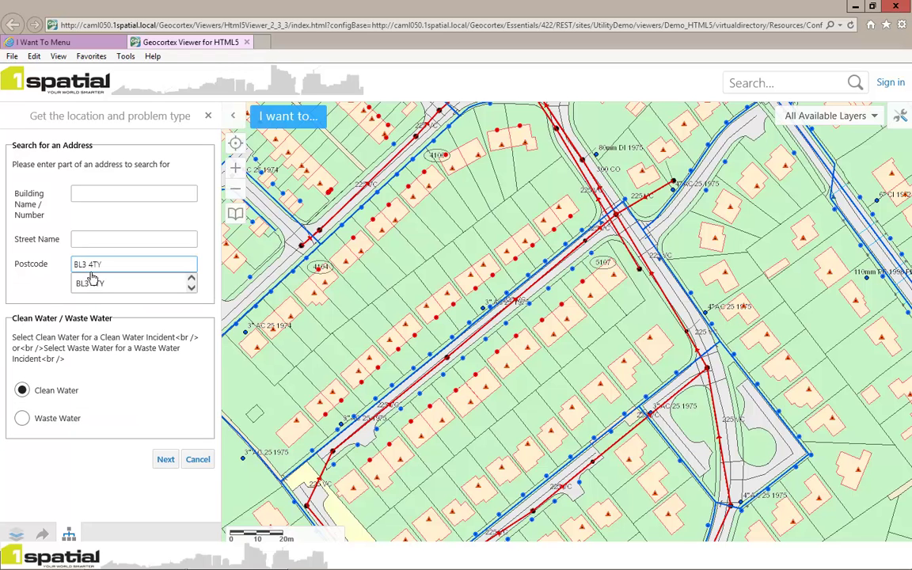
left_click(96, 285)
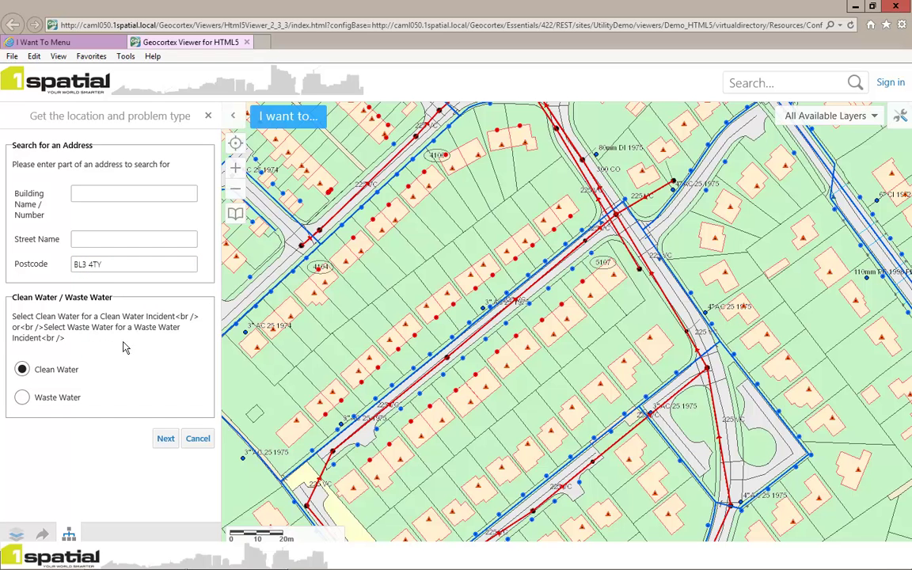
Step: Select the incident's house address and open the generated Clean Water SPA Report
left_click(166, 439)
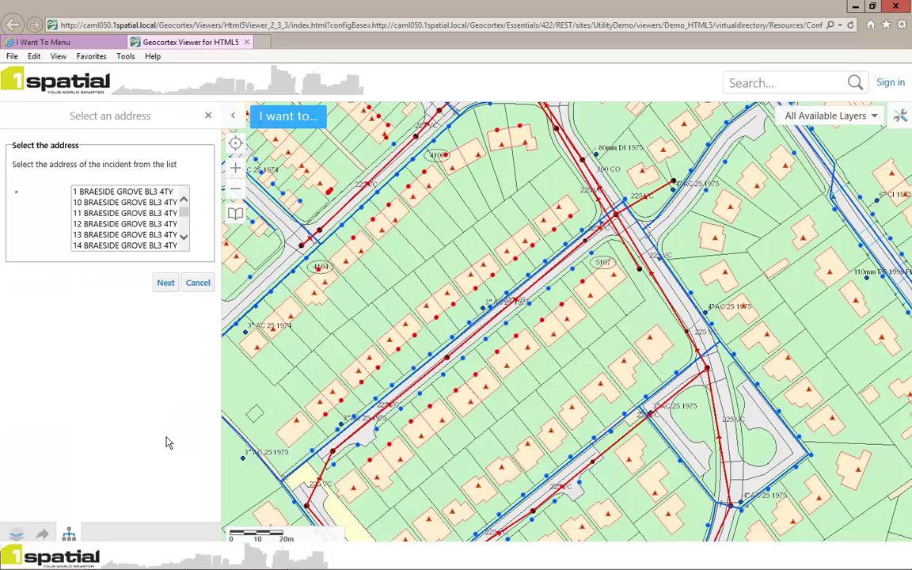
scroll(188, 214, "down", 6)
left_click(162, 227)
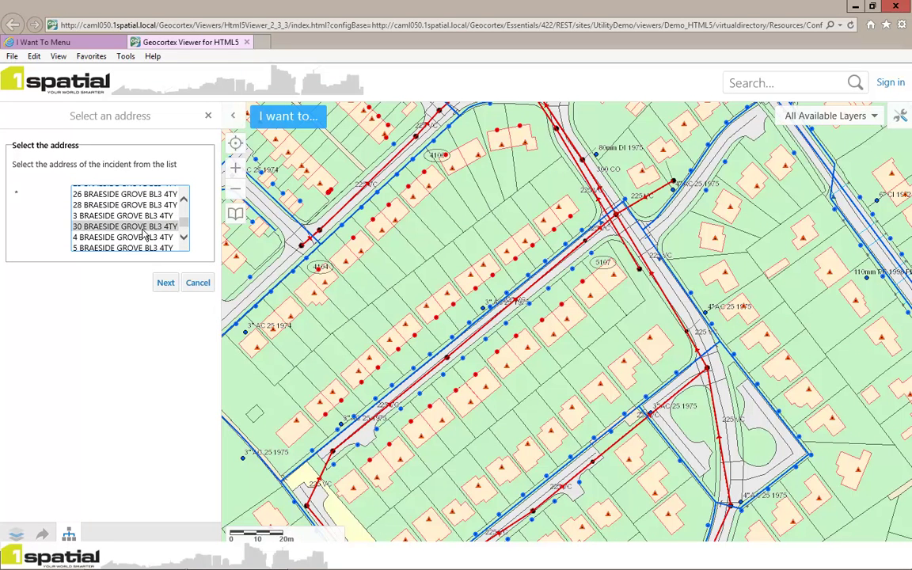
left_click(164, 283)
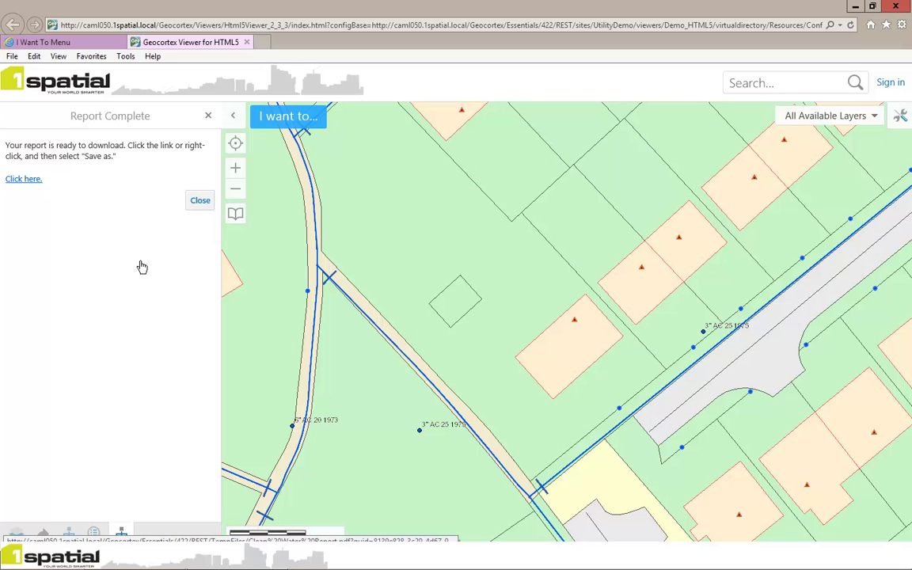
left_click(23, 180)
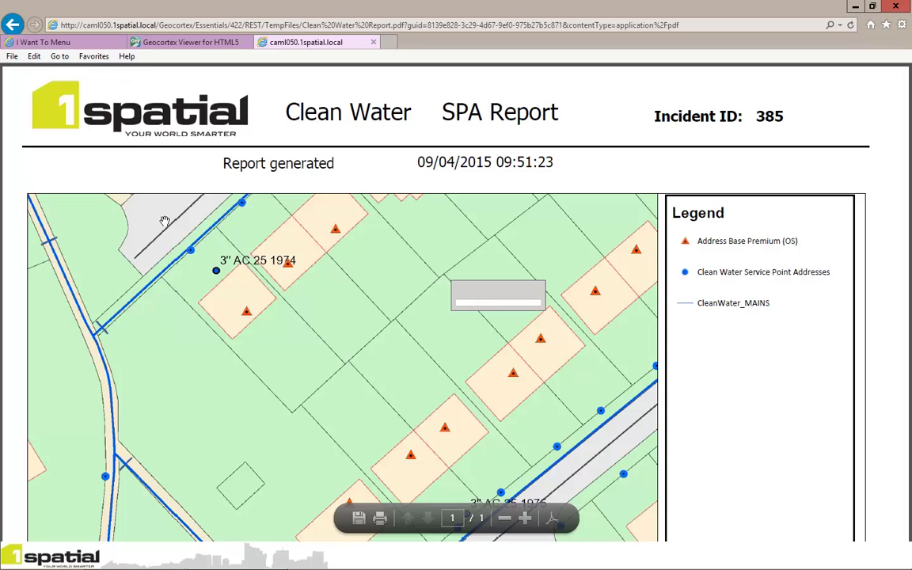
Step: Scroll through the Clean Water report, close it and the Report Complete panel, then return to Manager
scroll(368, 283, "down", 5)
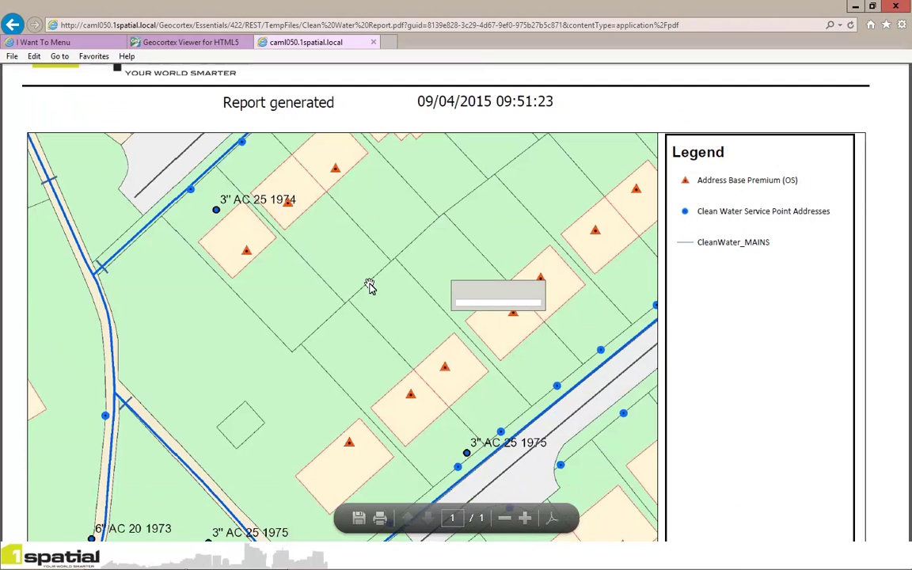
scroll(369, 283, "down", 5)
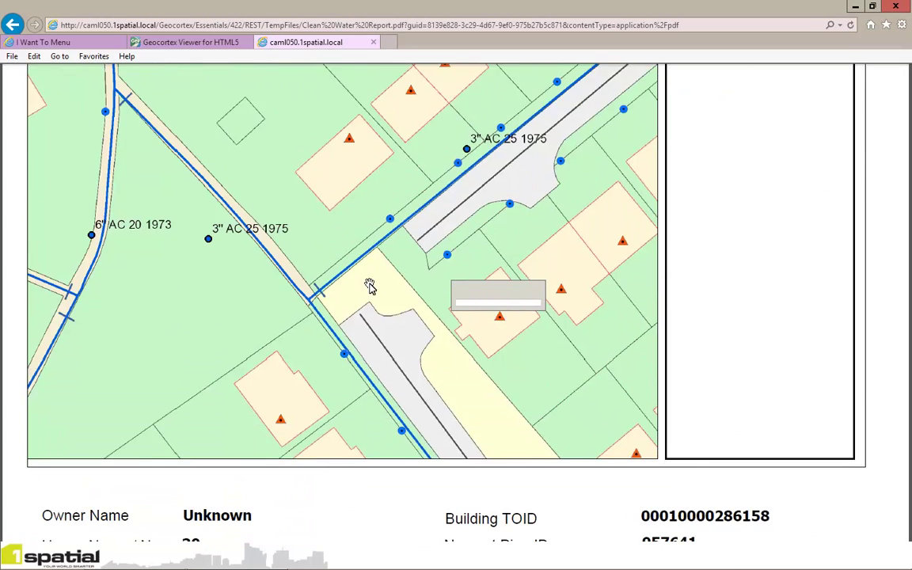
scroll(369, 284, "up", 8)
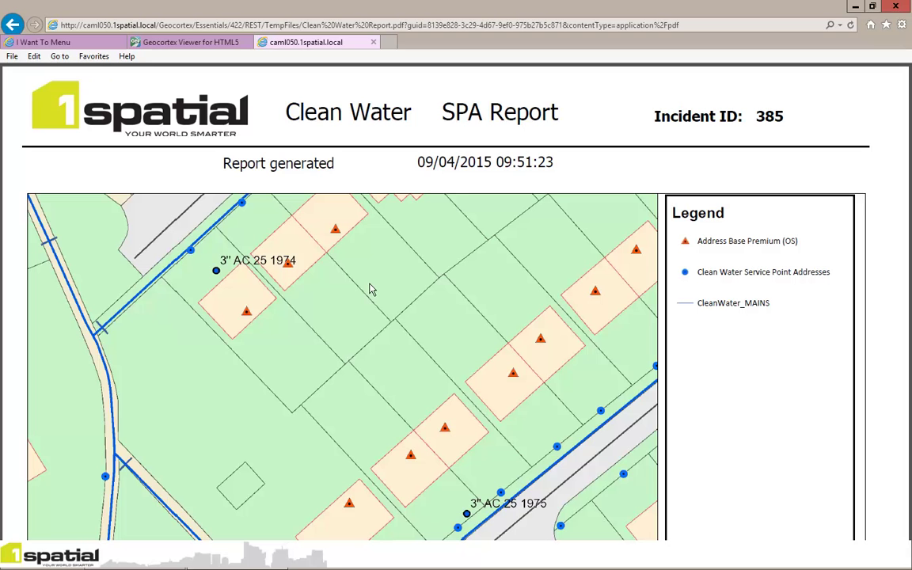
left_click(373, 43)
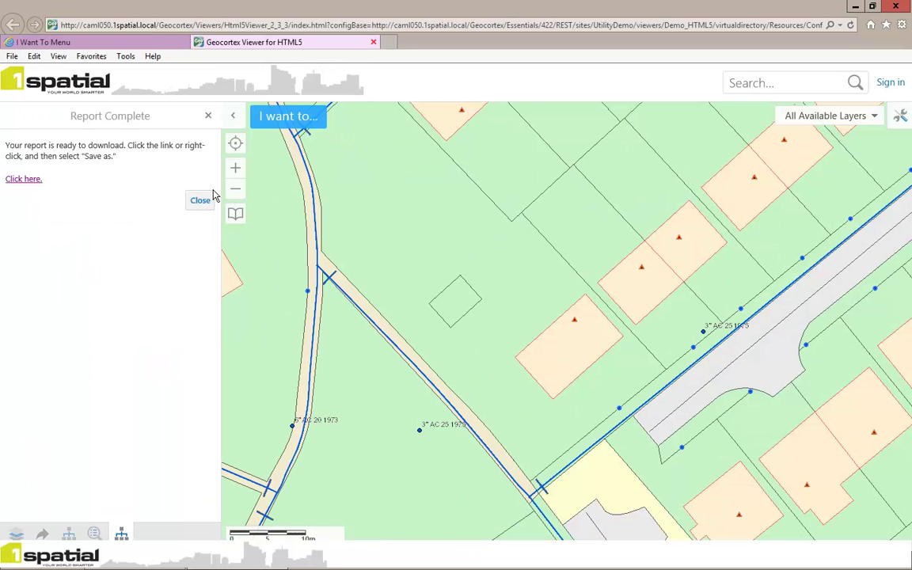
left_click(200, 202)
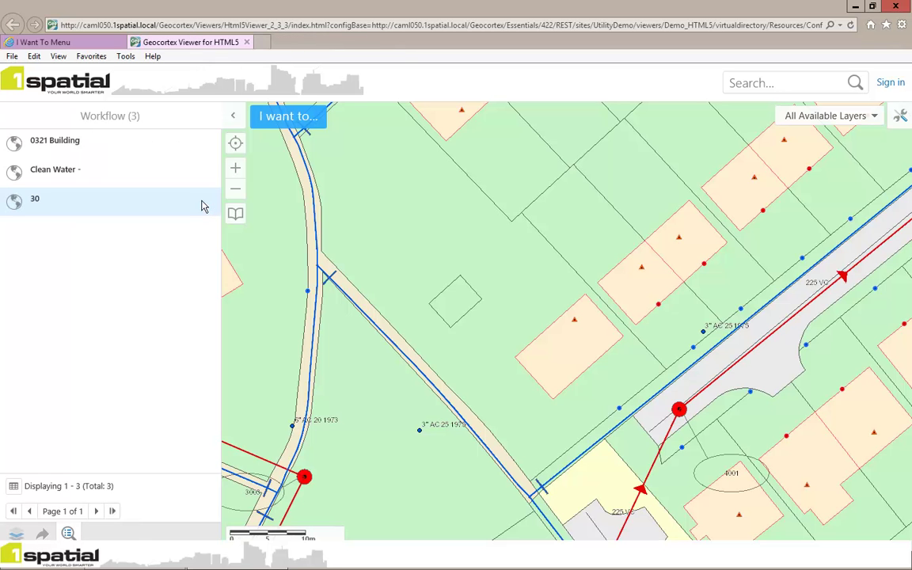
left_click(76, 46)
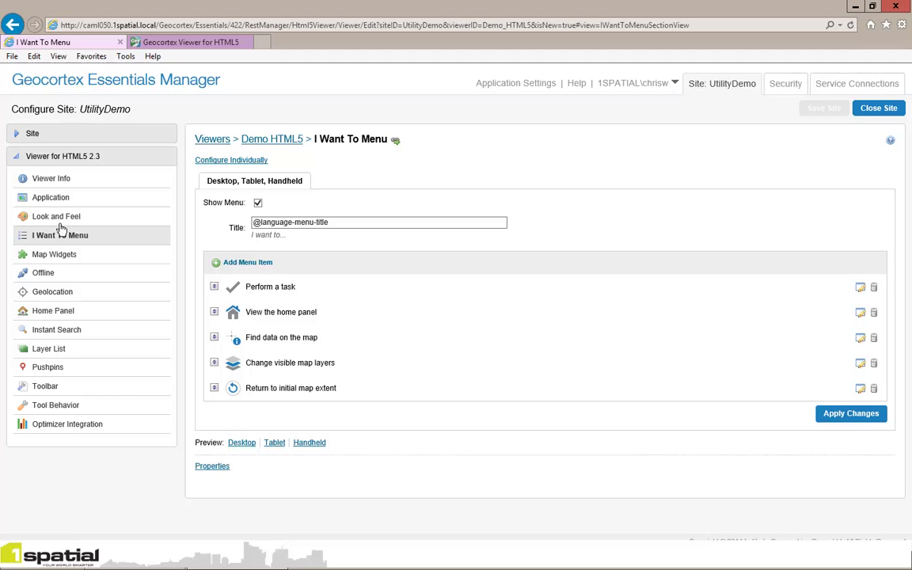
Step: Add three toolbar tabs named Navigation, Data and Offline Editing
left_click(46, 386)
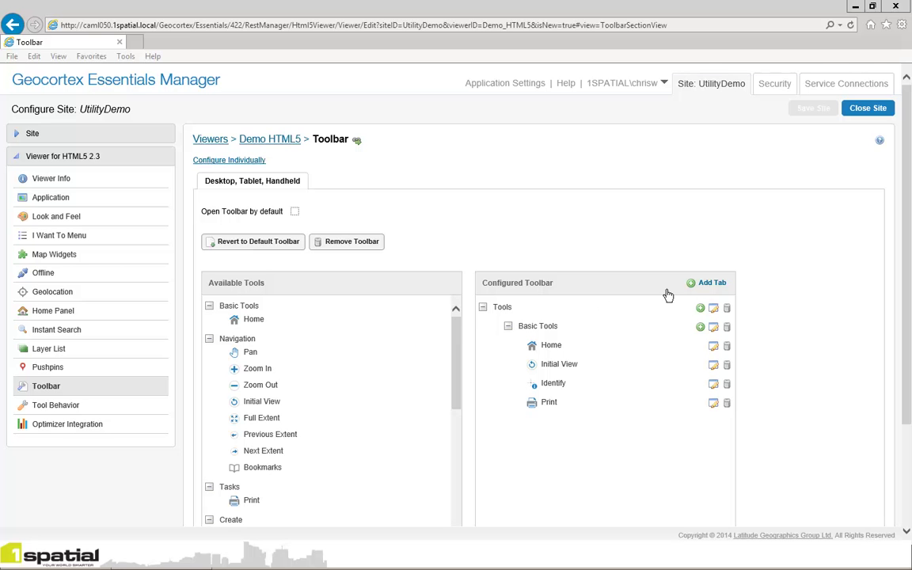
left_click(712, 283)
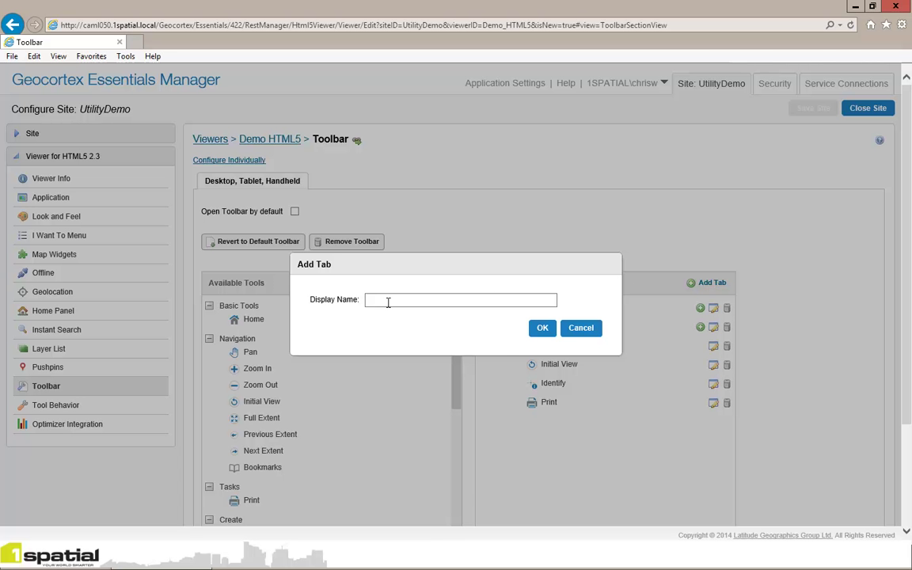
type("Navigation")
left_click(472, 296)
left_click(541, 328)
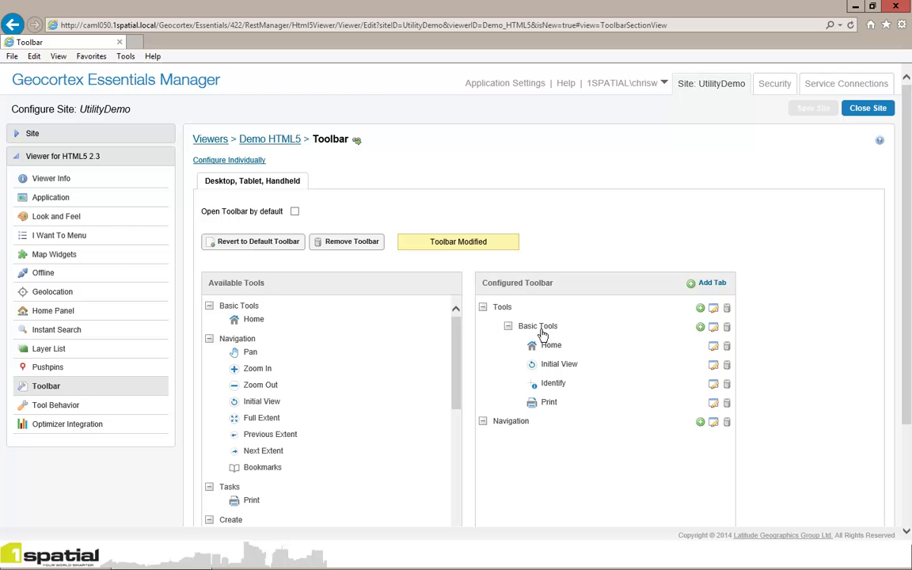
left_click(710, 285)
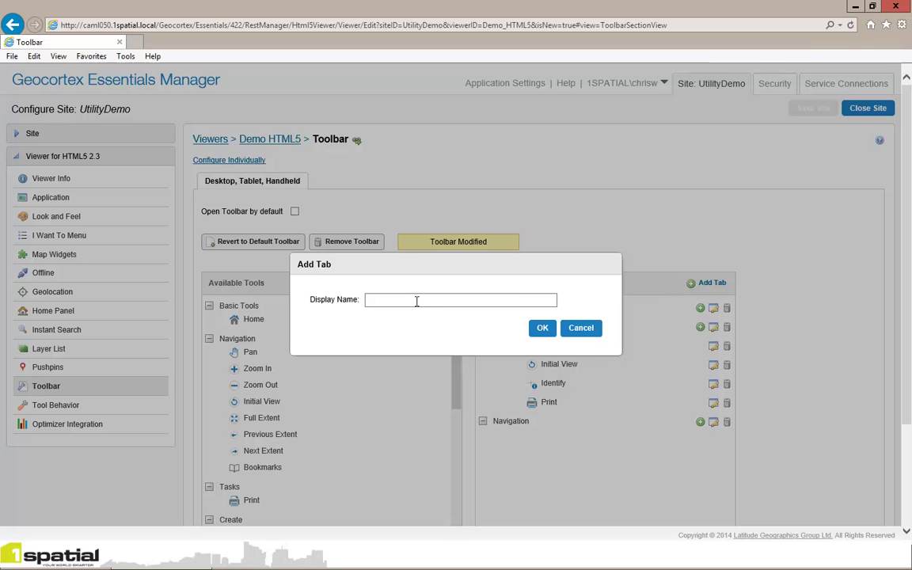
type("Data")
left_click(542, 328)
left_click(707, 285)
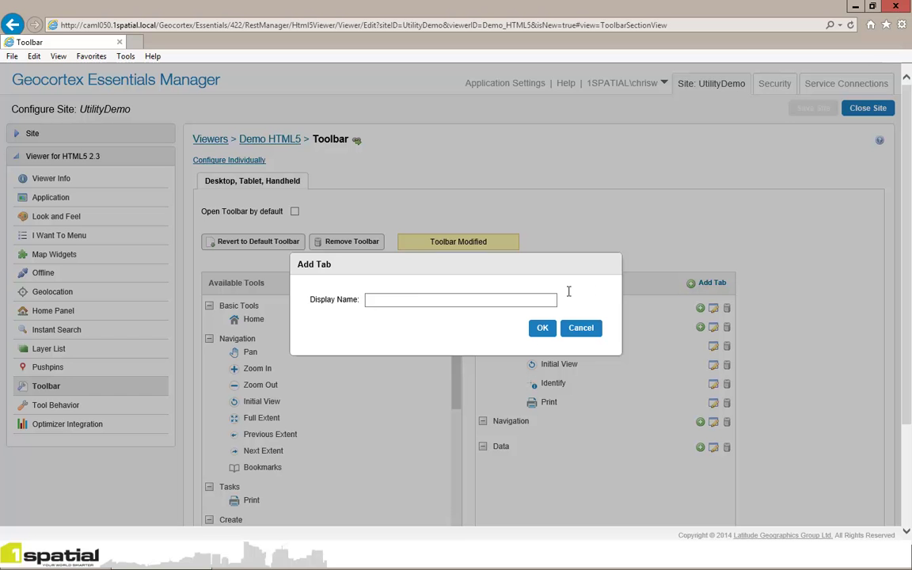
type("Offline Editing")
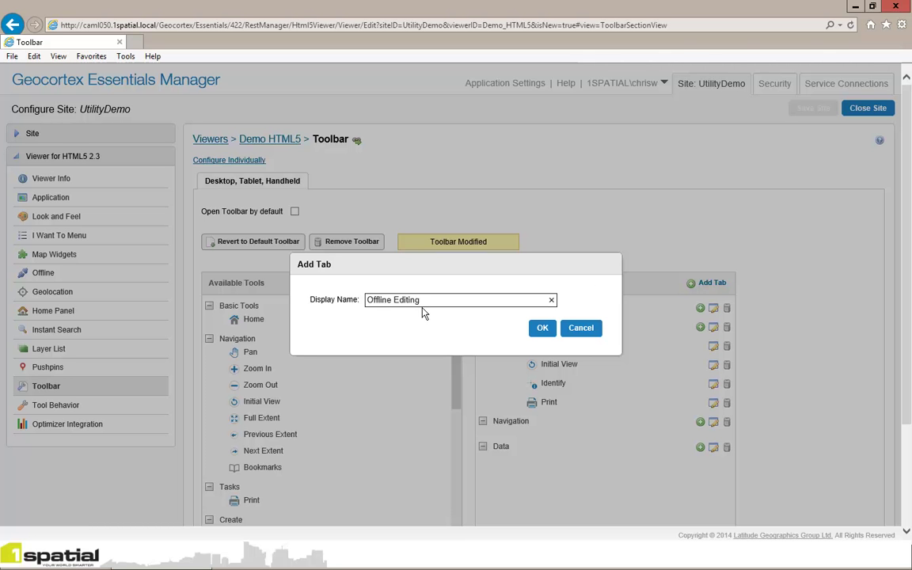
left_click(542, 329)
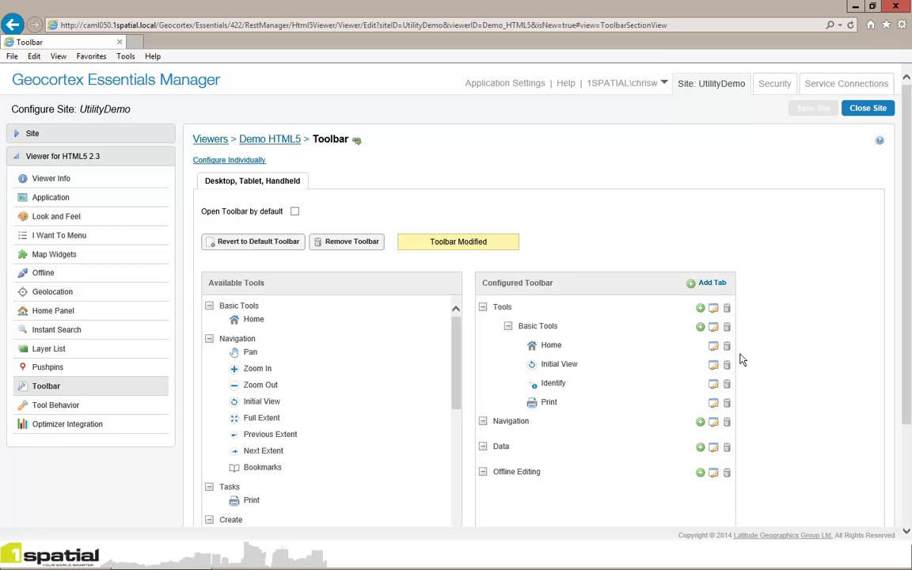
Step: Add the Navigation tools group to the configured toolbar and apply the change
scroll(815, 368, "down", 3)
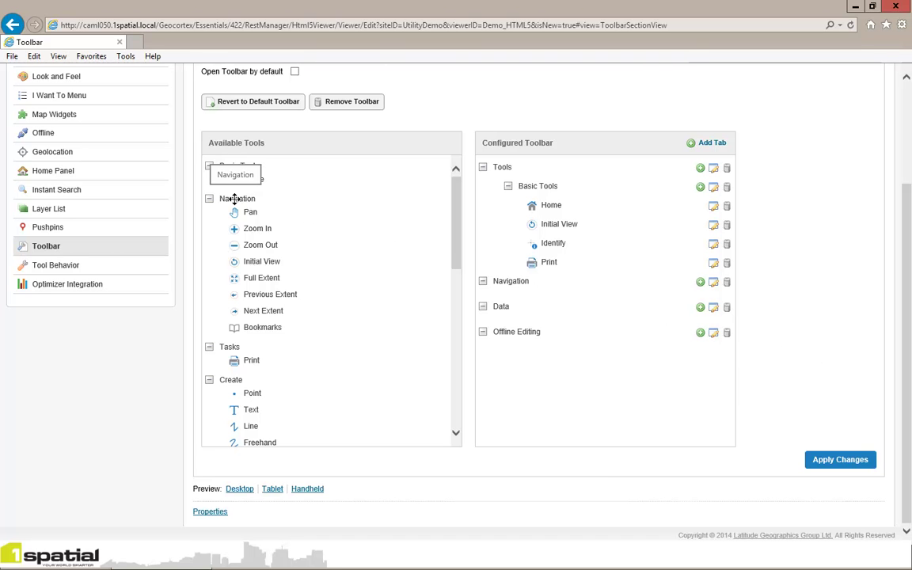
left_click_drag(235, 199, 523, 308)
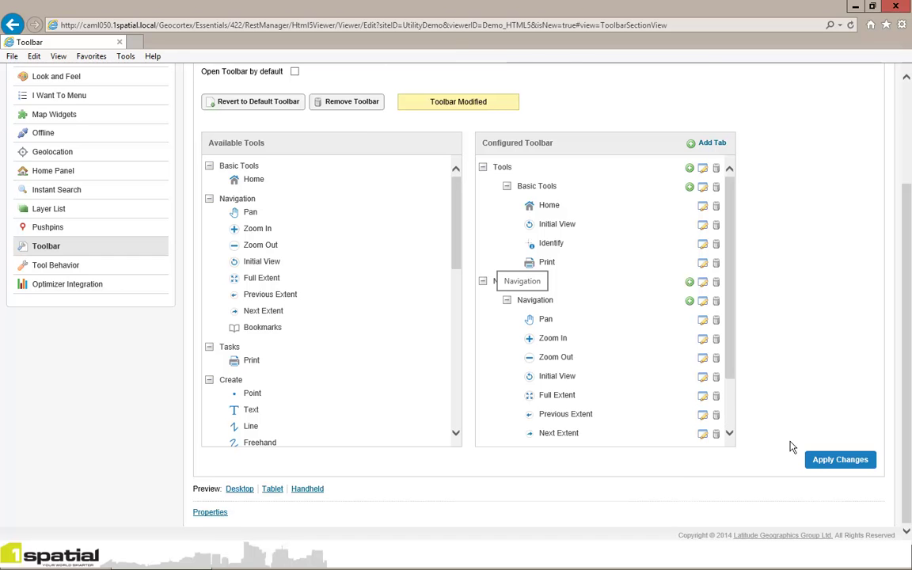
left_click(824, 463)
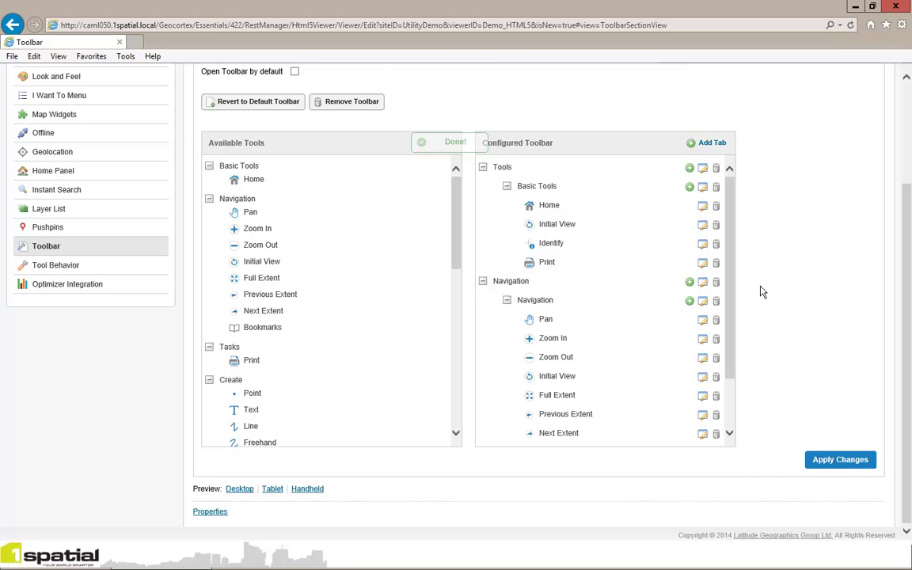
Step: Add the Find Data tools, place them under the Data tab, and apply
left_click_drag(729, 198, 741, 283)
left_click_drag(456, 261, 462, 387)
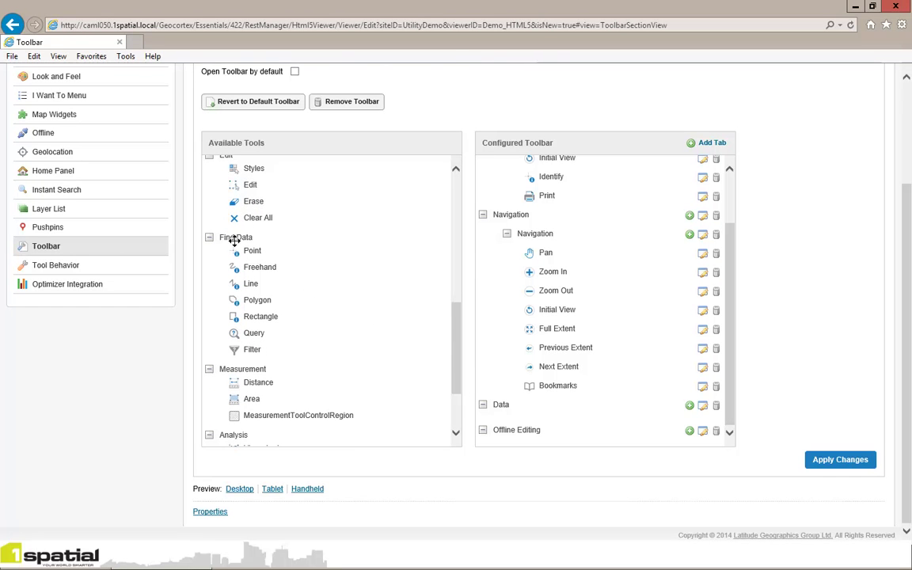
left_click_drag(228, 237, 533, 325)
left_click_drag(729, 330, 733, 413)
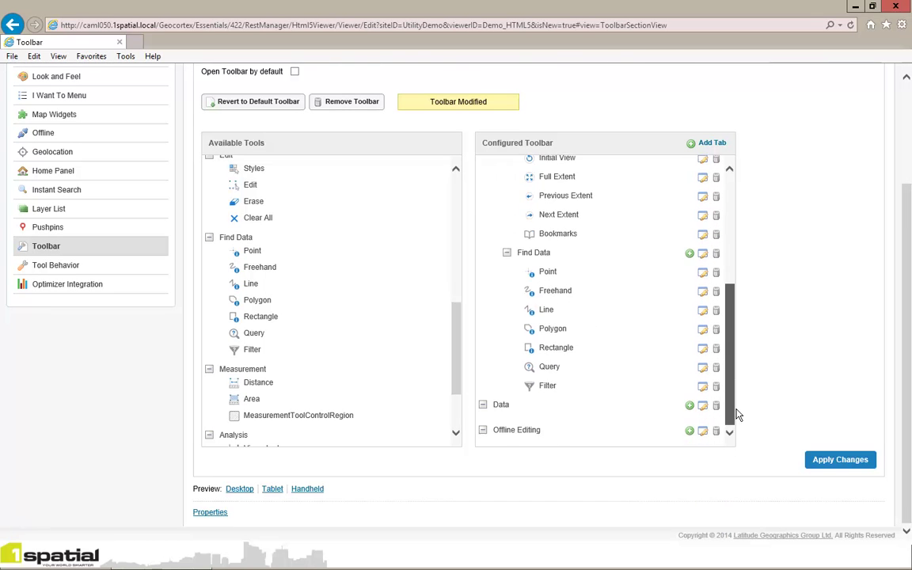
left_click(506, 253)
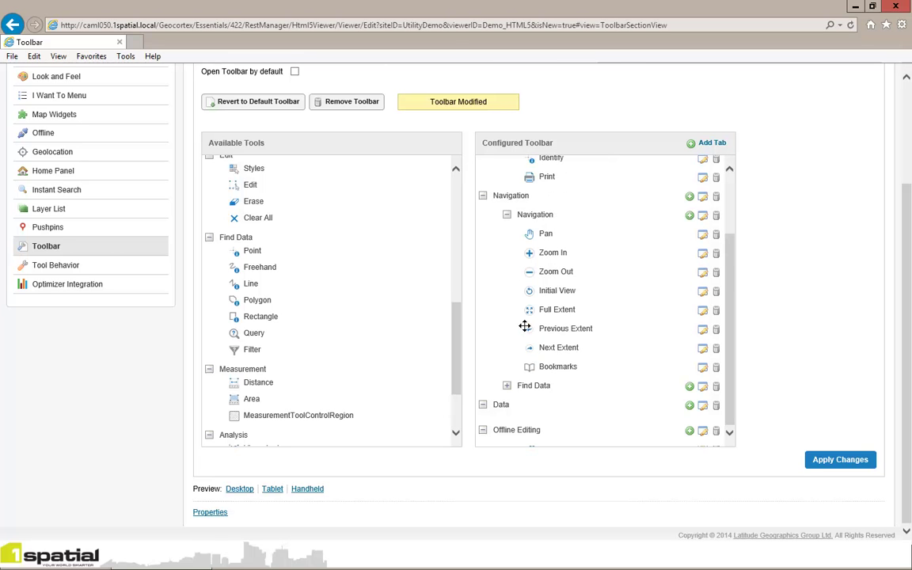
left_click_drag(539, 385, 548, 416)
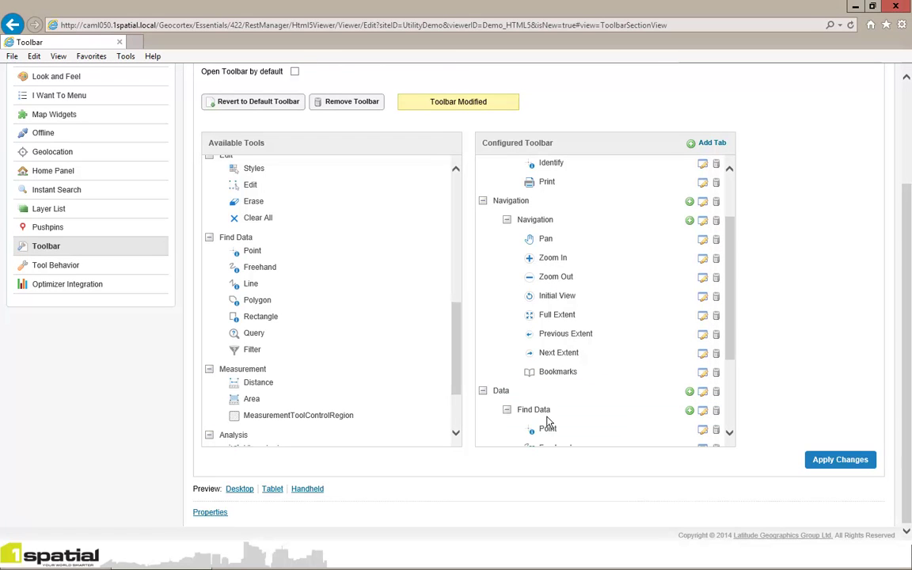
left_click(822, 462)
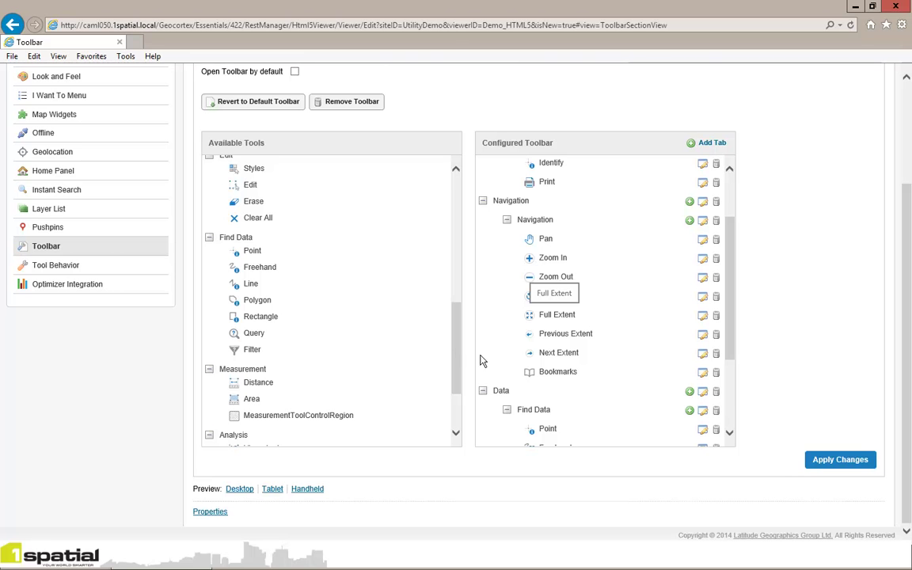
Step: Add the Offline Management, Edit Features and Measurement tool groups to the toolbar
left_click_drag(455, 363, 456, 407)
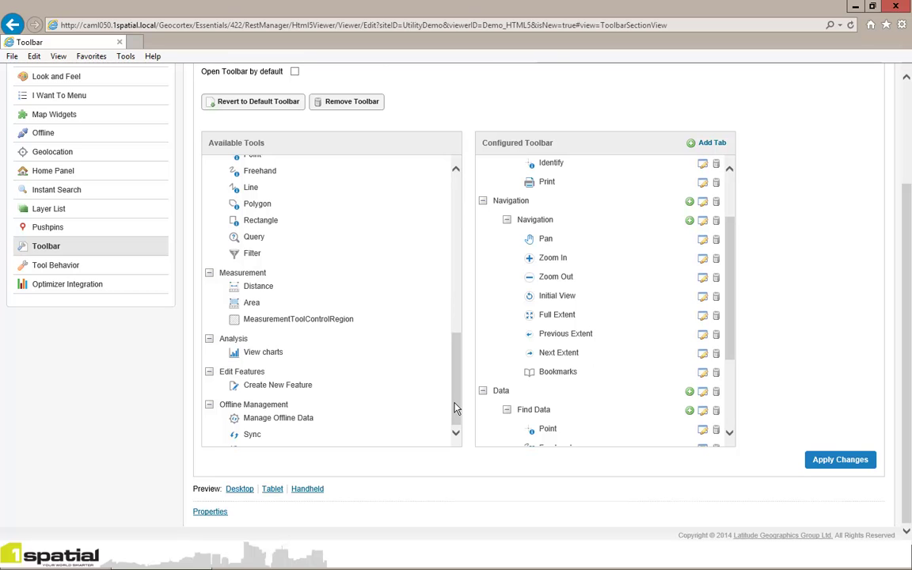
left_click_drag(728, 342, 729, 428)
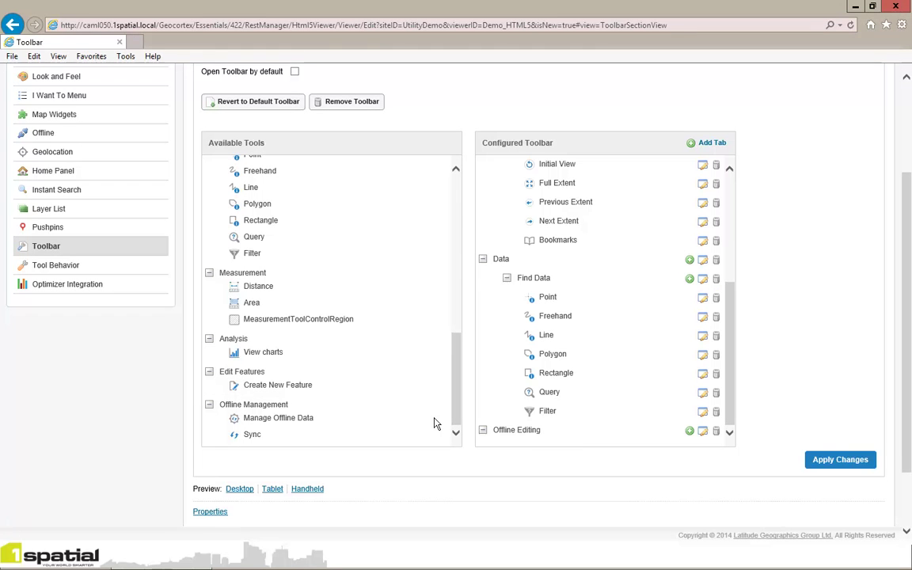
left_click_drag(250, 404, 553, 312)
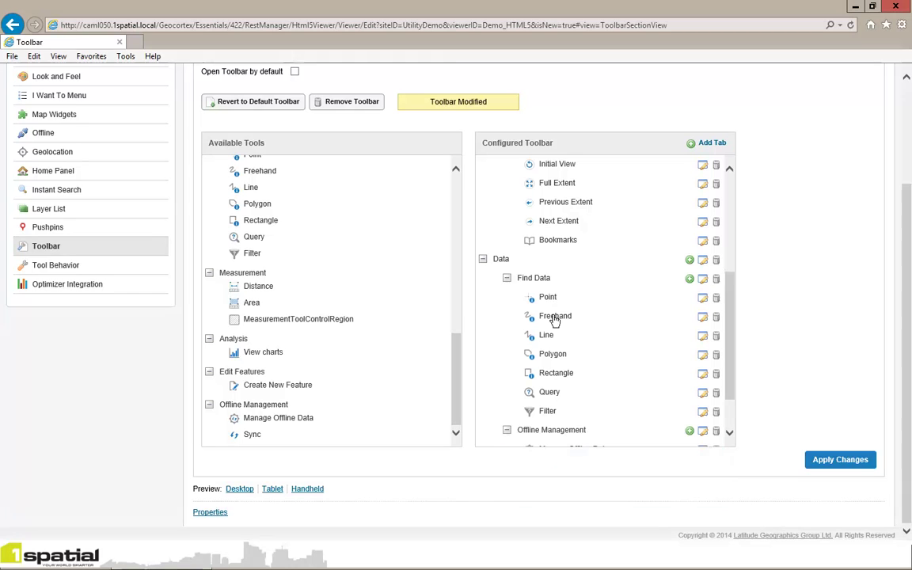
left_click(506, 431)
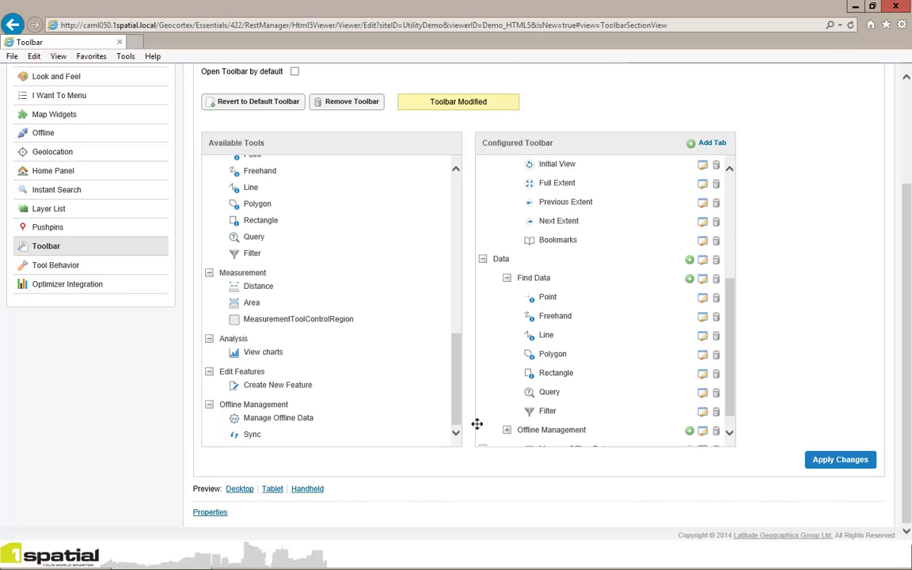
left_click_drag(245, 373, 527, 372)
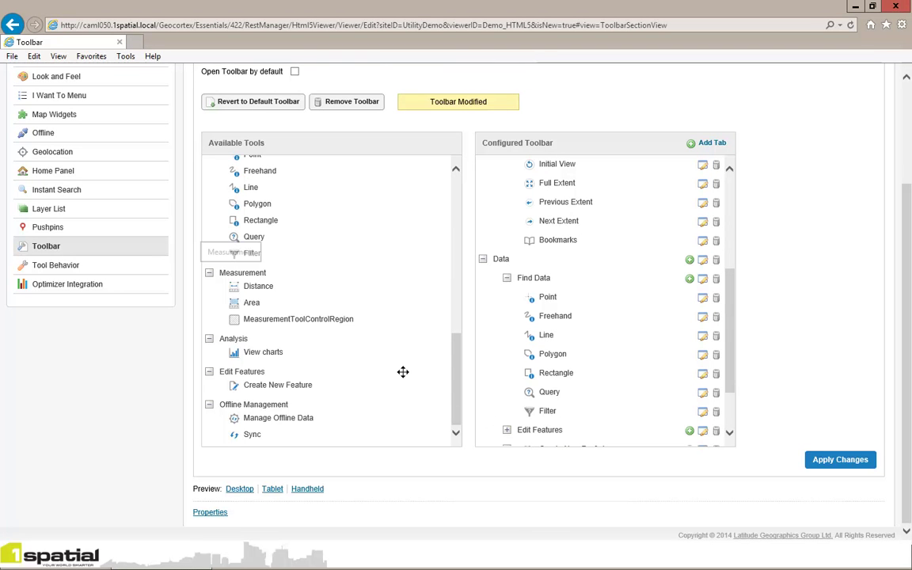
left_click_drag(230, 270, 509, 434)
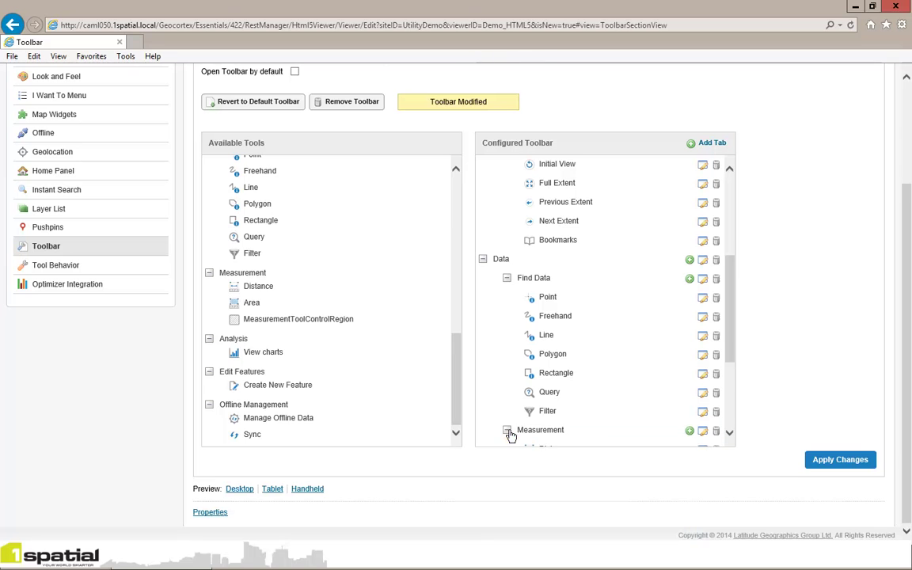
Step: Move Offline Management, Edit Features and Measurement under the Offline Editing tab
scroll(728, 355, "down", 3)
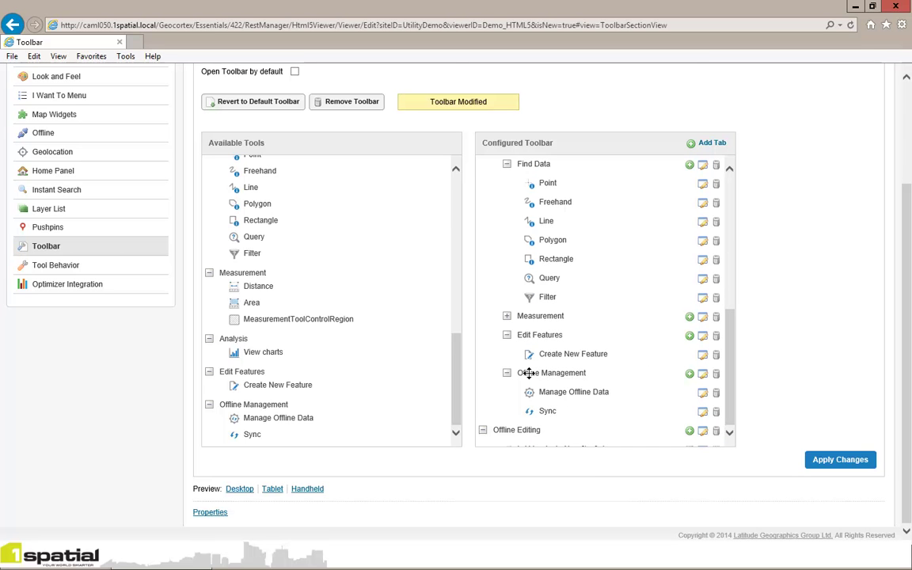
left_click_drag(523, 372, 509, 438)
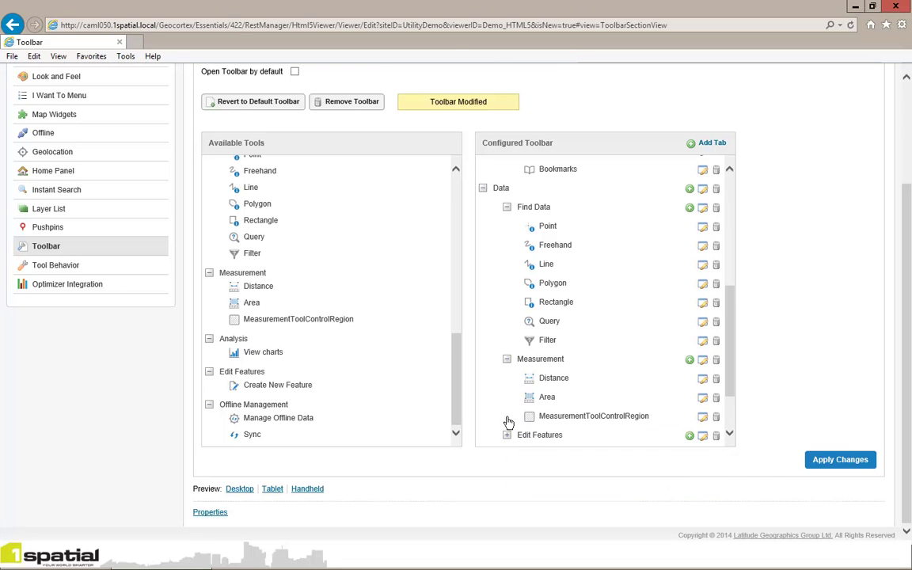
left_click(507, 358)
scroll(551, 396, "down", 1)
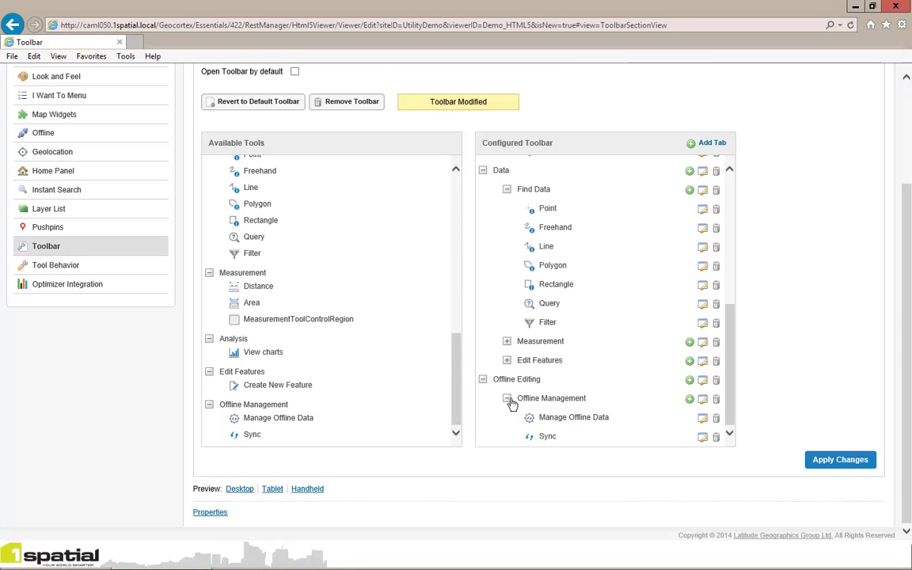
left_click(508, 398)
left_click_drag(528, 397, 524, 433)
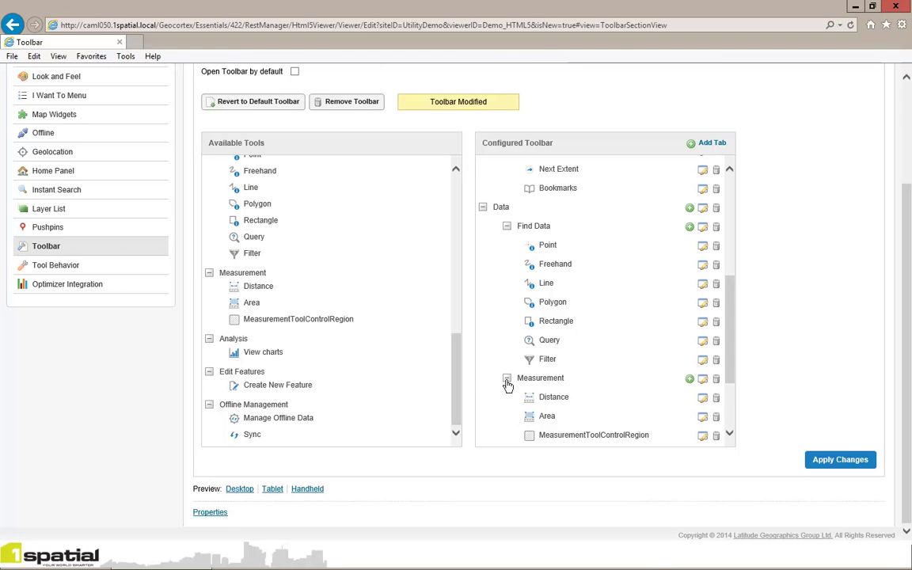
left_click(506, 379)
left_click(506, 416)
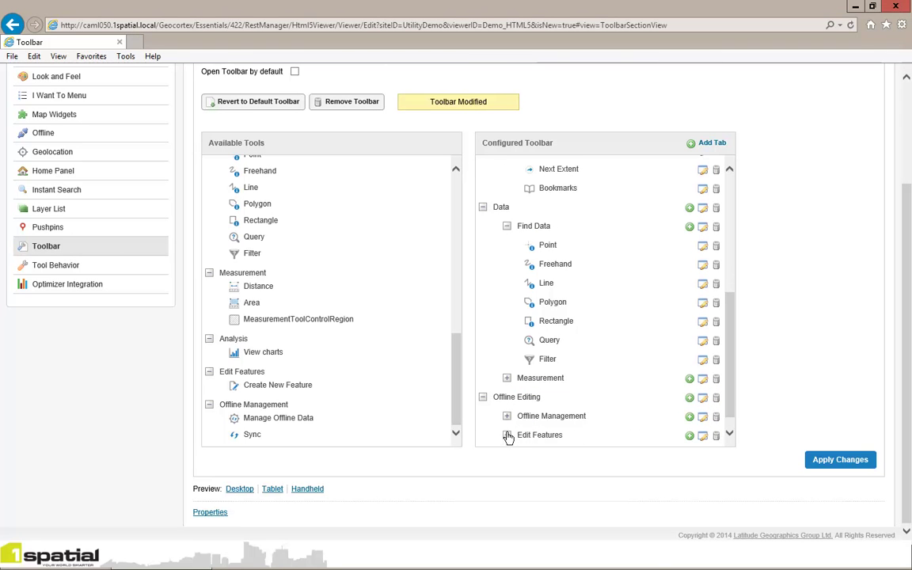
left_click(507, 435)
left_click_drag(533, 381, 542, 437)
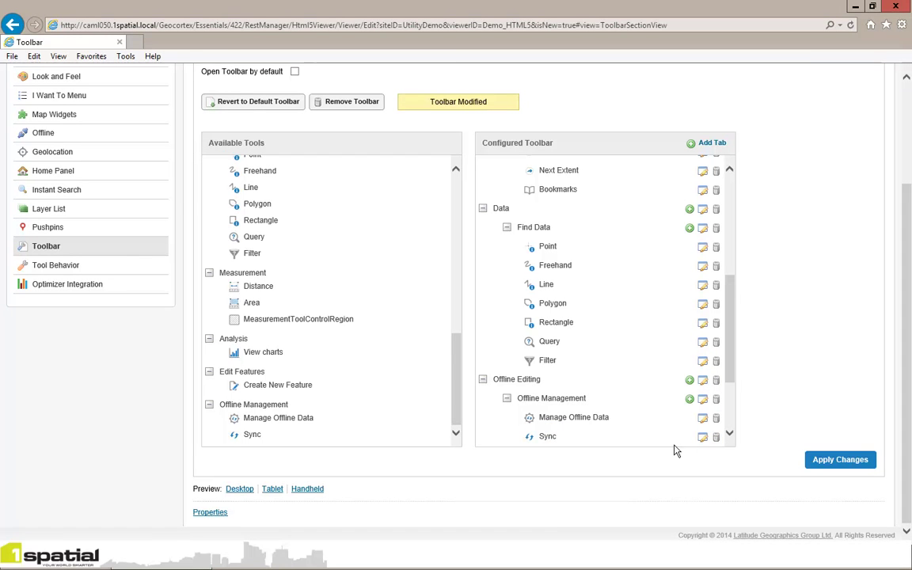
Step: Apply the toolbar changes and save the site
left_click(818, 463)
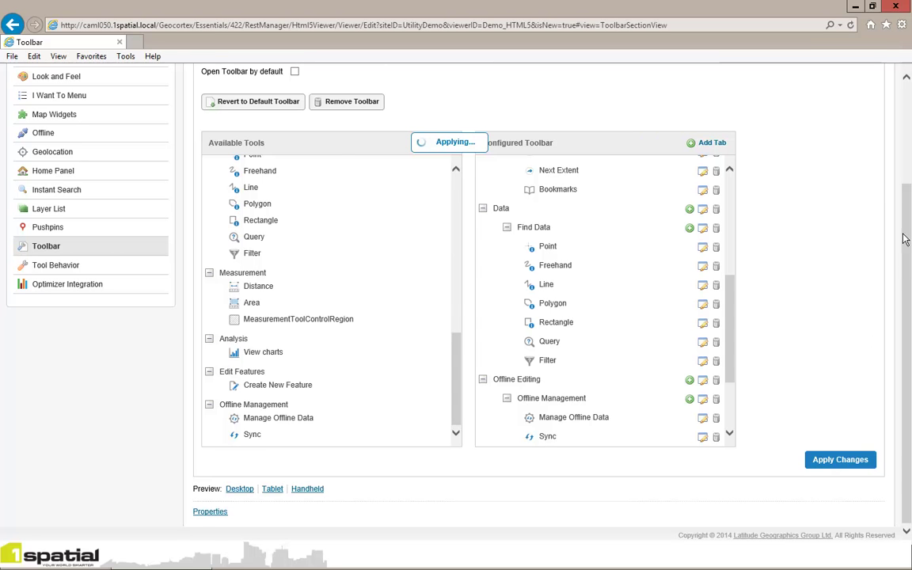
scroll(815, 212, "up", 3)
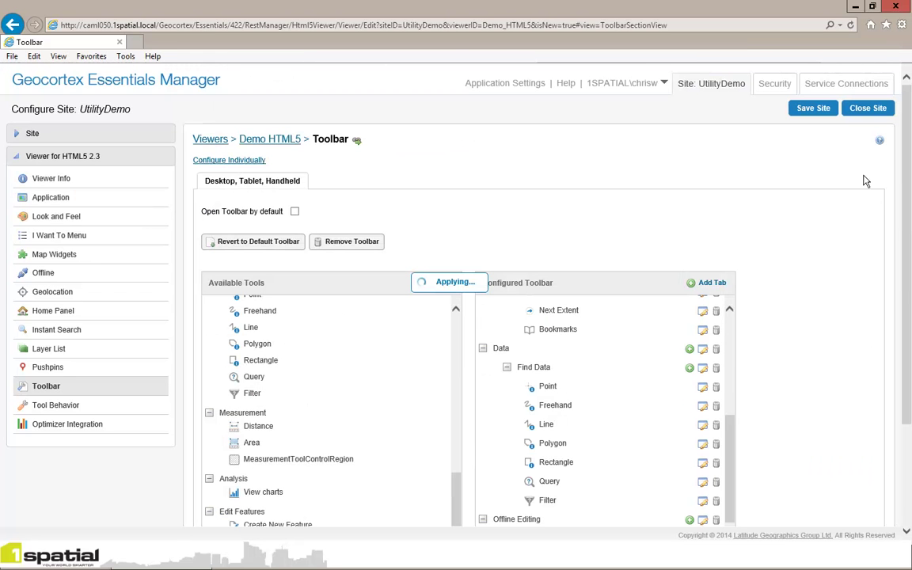
left_click(810, 109)
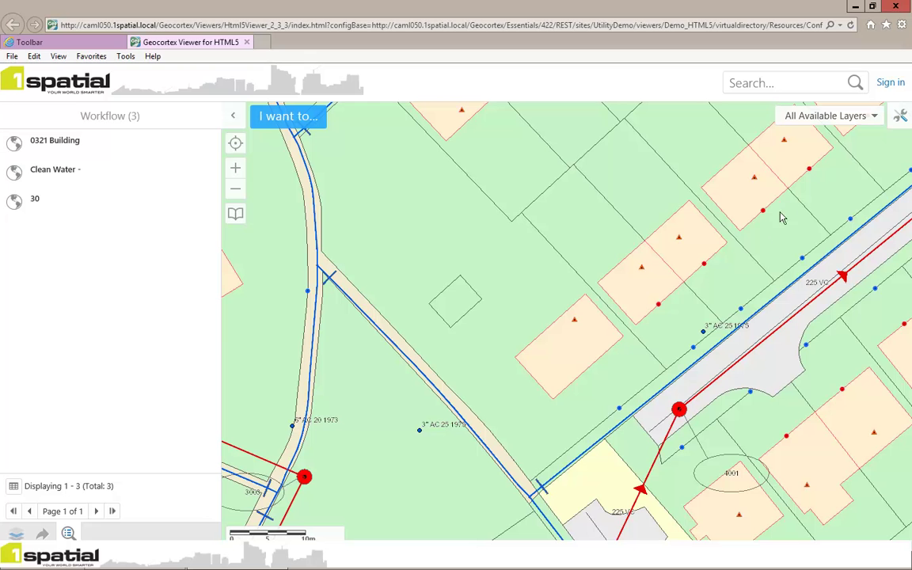
Step: Reload the viewer and check the Navigation, Data and Offline Editing toolbar tabs
left_click(849, 26)
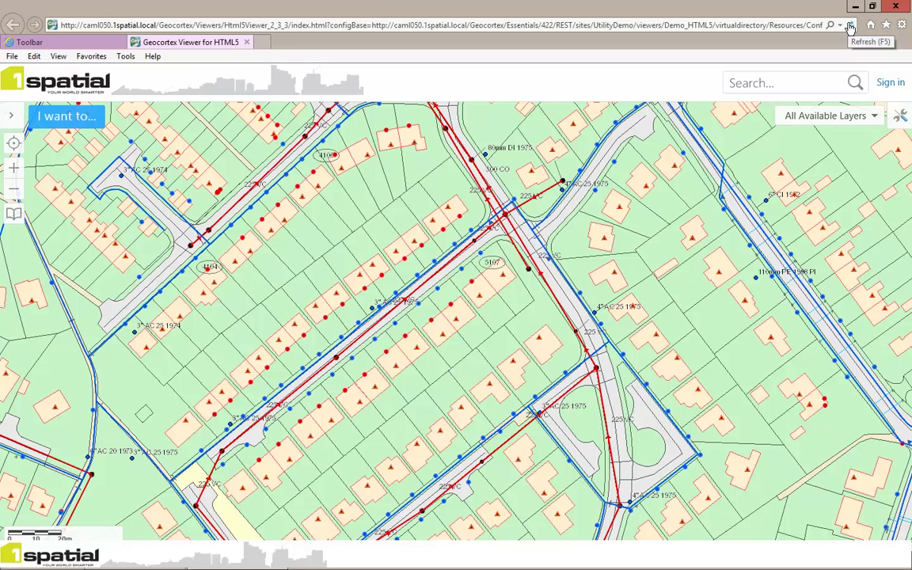
left_click(900, 118)
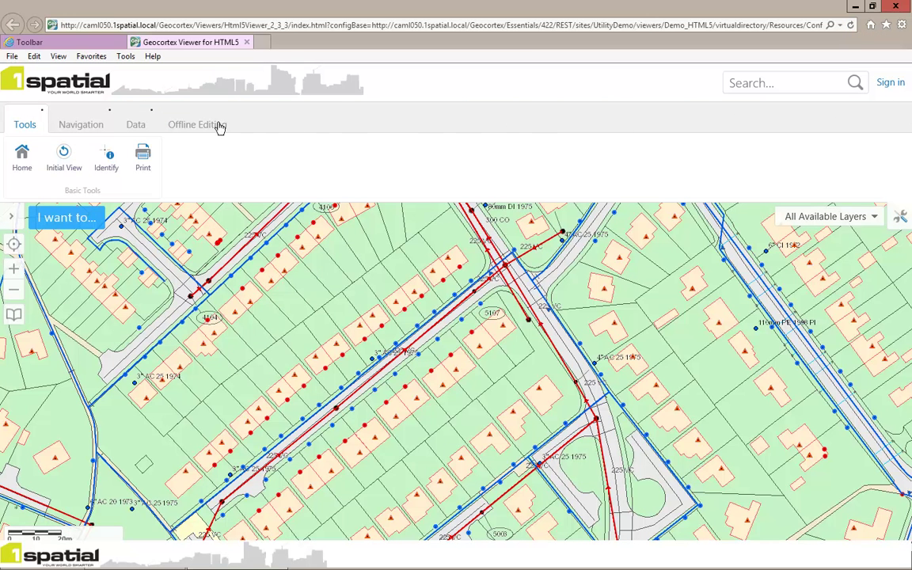
left_click(73, 127)
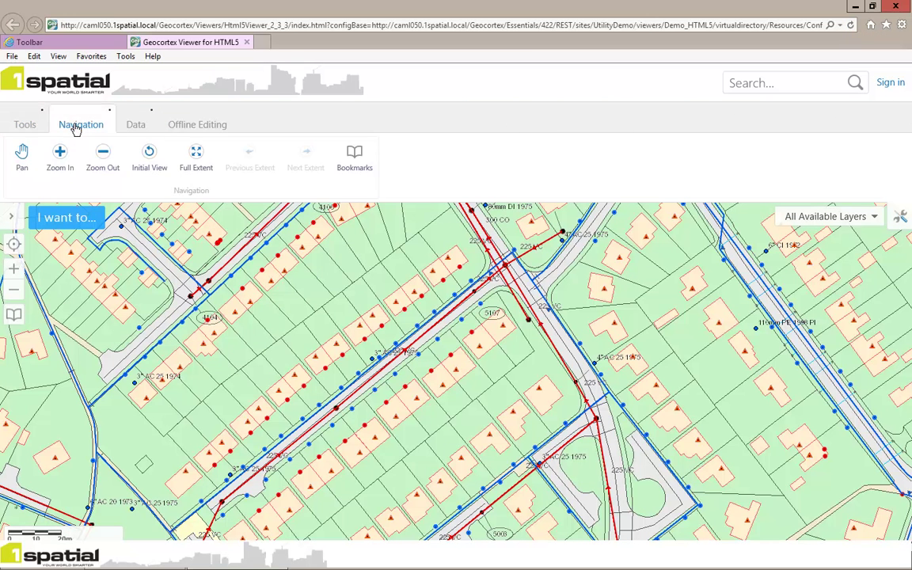
left_click(139, 126)
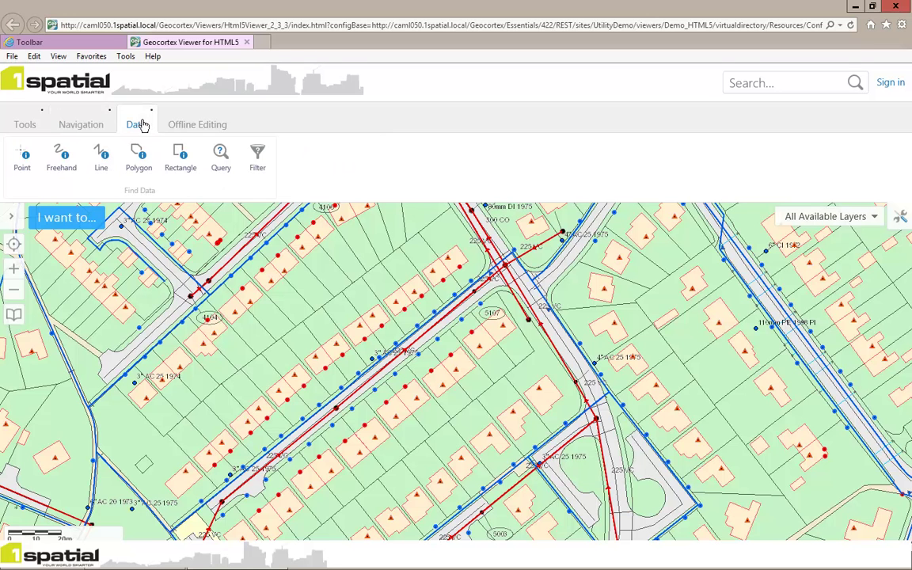
left_click(197, 126)
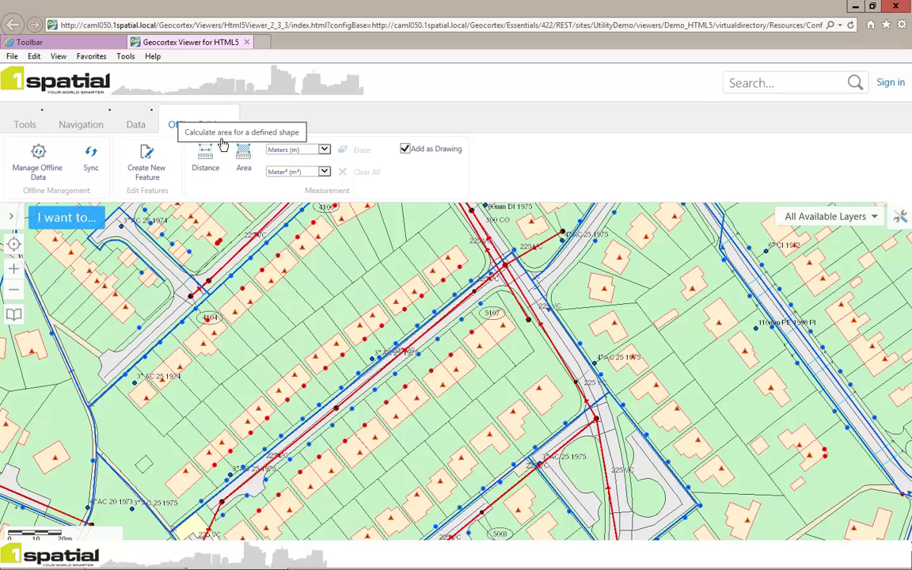
Step: Measure the plot's area with a four-corner polygon, giving 112.60 m²
left_click(243, 158)
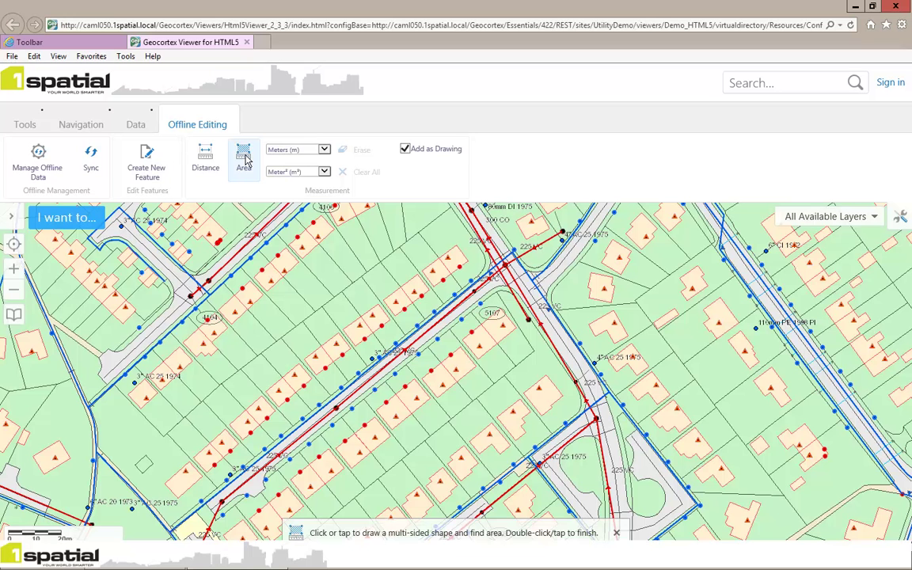
left_click(250, 289)
left_click(222, 314)
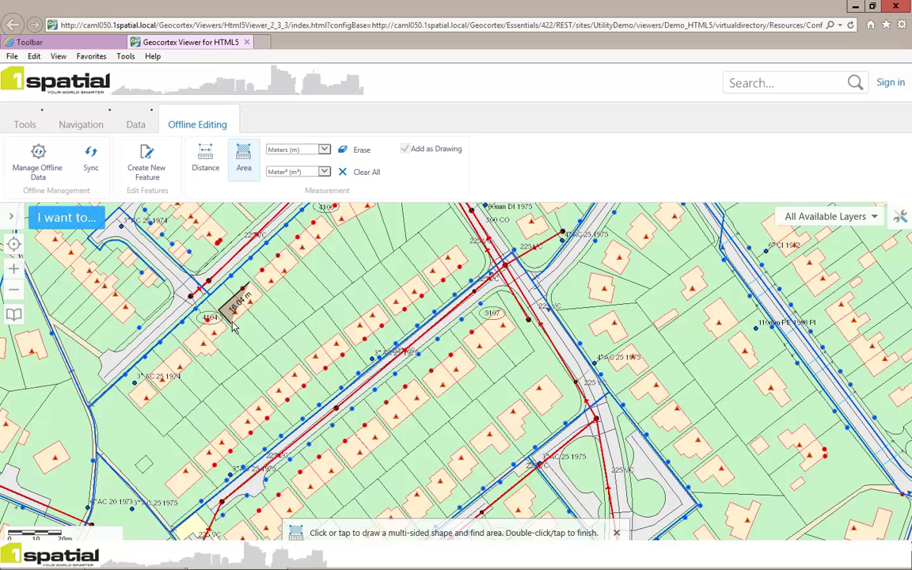
left_click(264, 303)
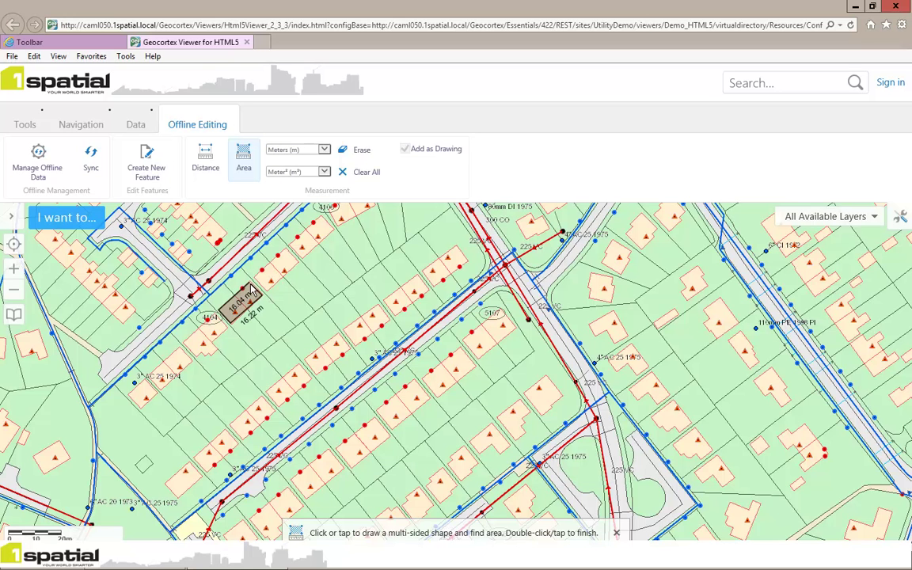
double_click(249, 286)
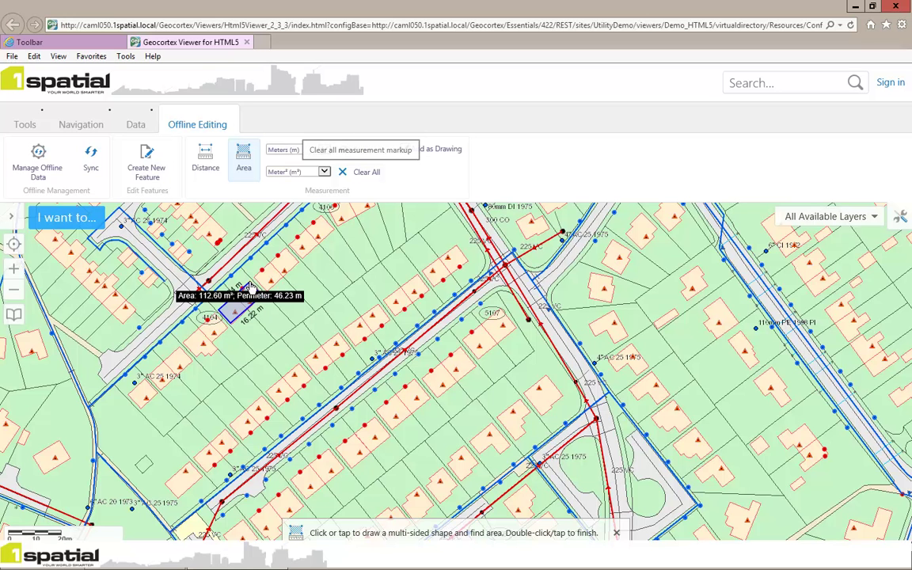
Step: Clear all measurements, reload the viewer, and return to the Manager's Toolbar page
left_click(361, 172)
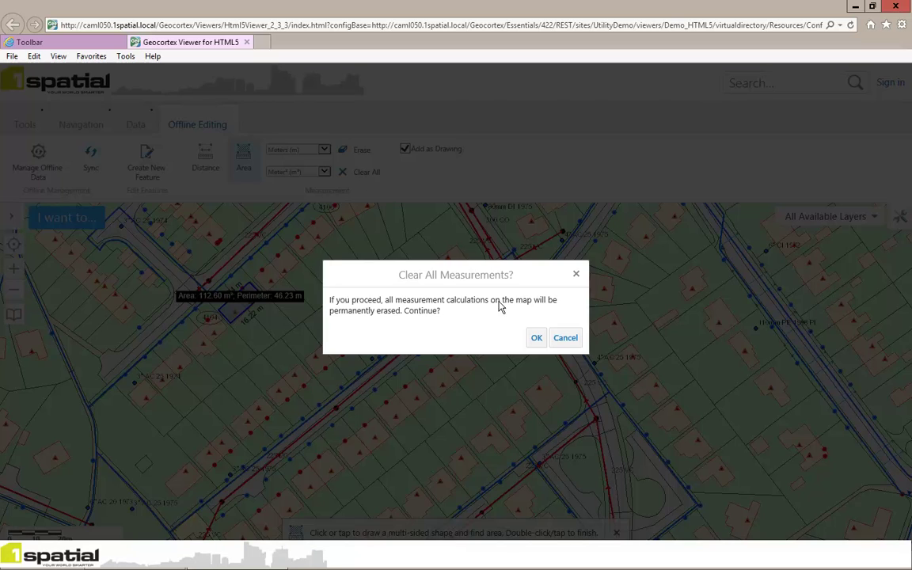
left_click(537, 340)
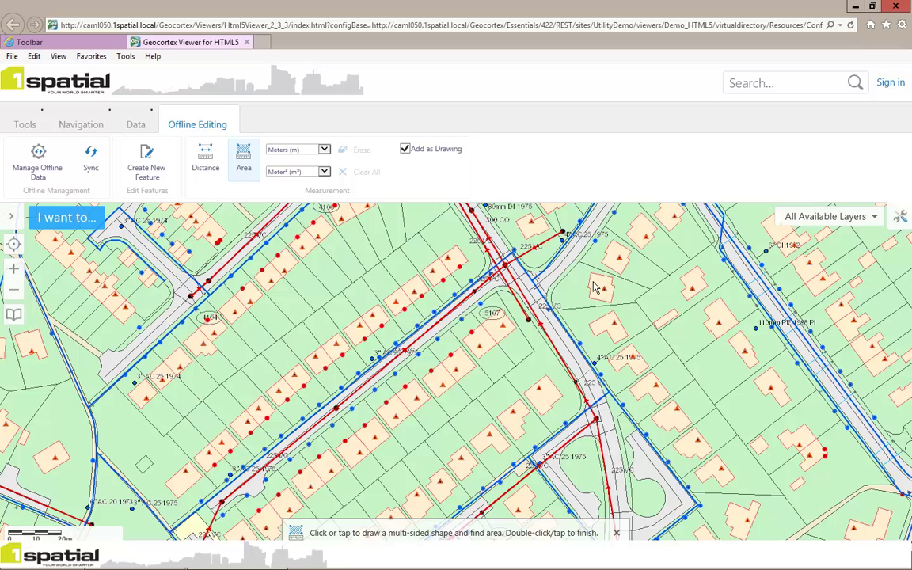
left_click(851, 26)
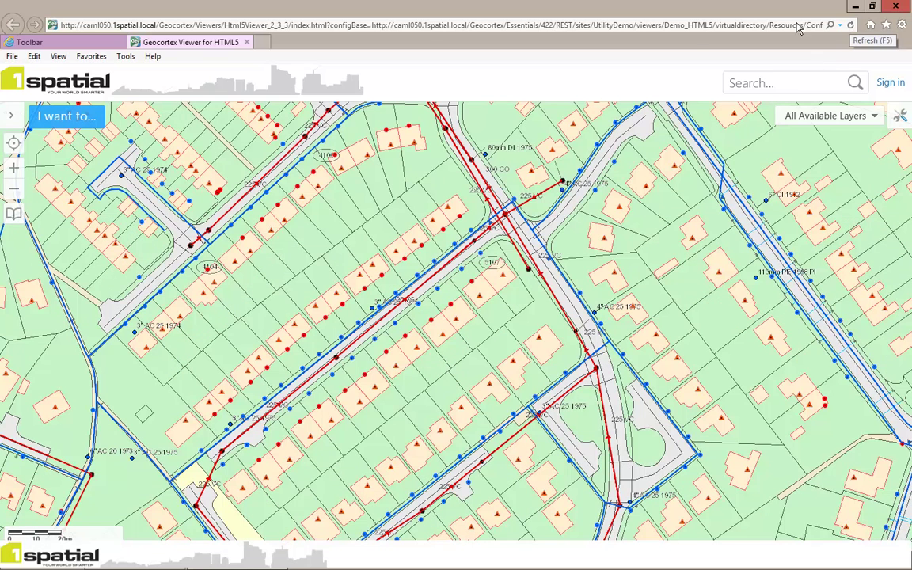
left_click(54, 45)
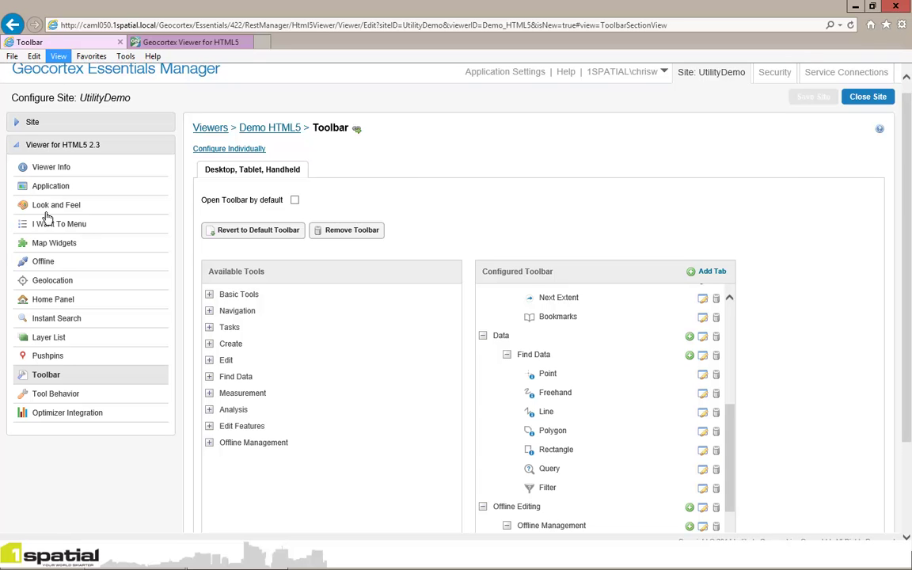
Step: Include Mastermap Data as the offline base map, generate the offline bundle, and save the site
left_click(44, 262)
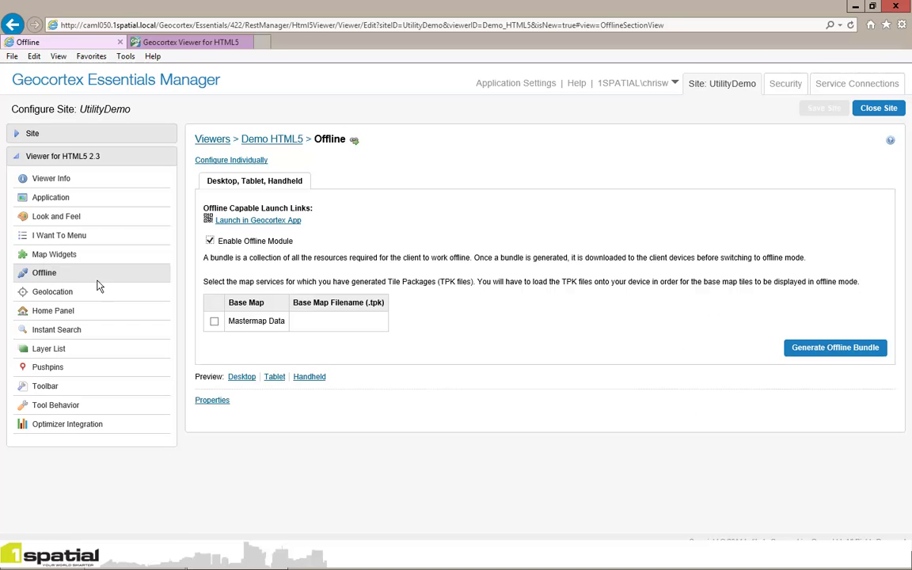
left_click(214, 322)
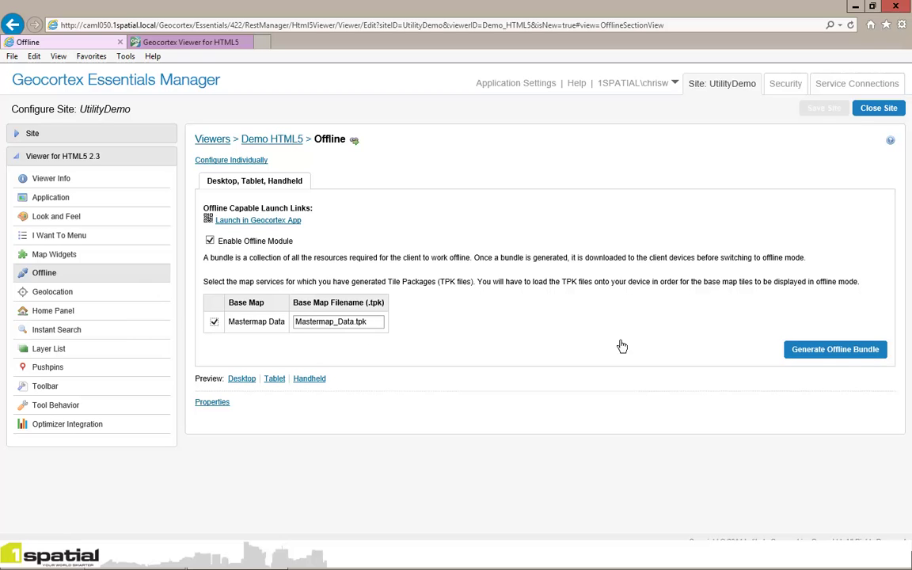
left_click(844, 355)
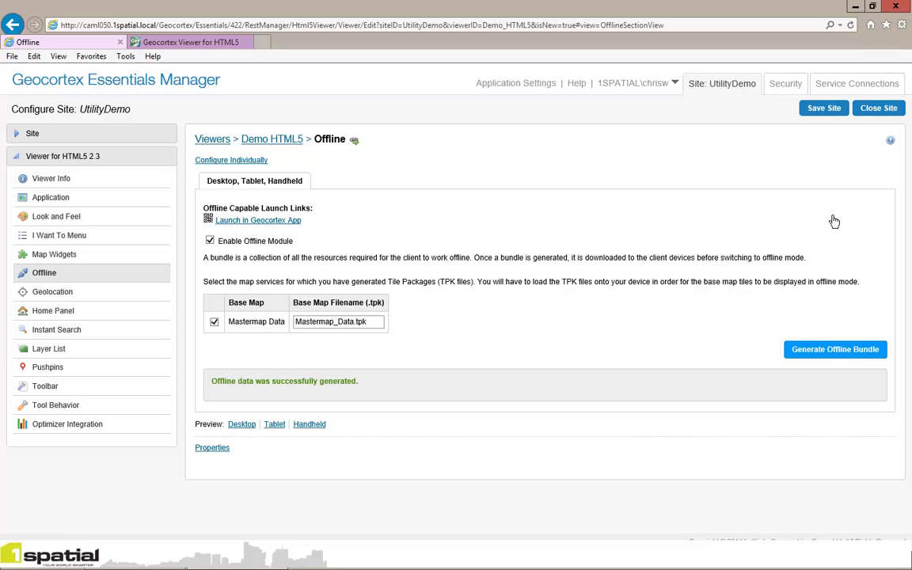
left_click(823, 109)
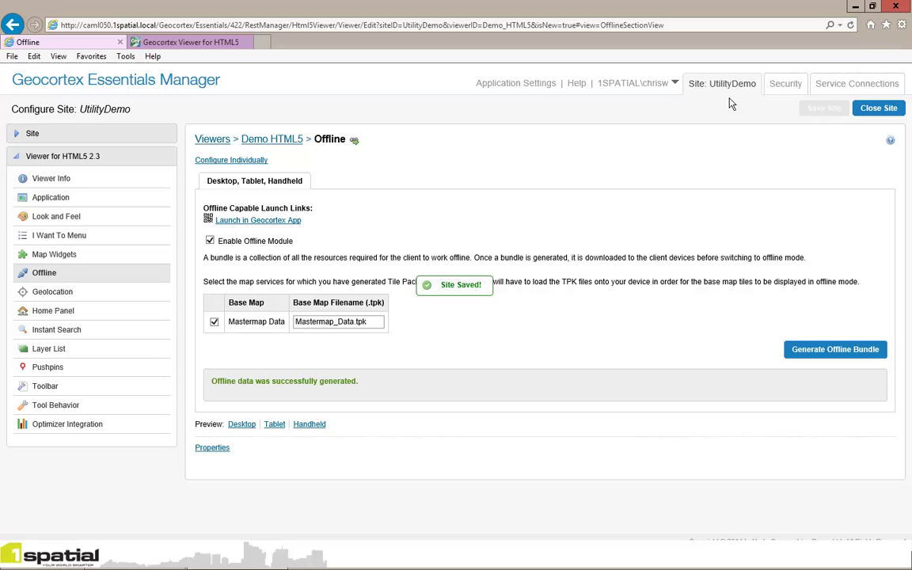
left_click(218, 43)
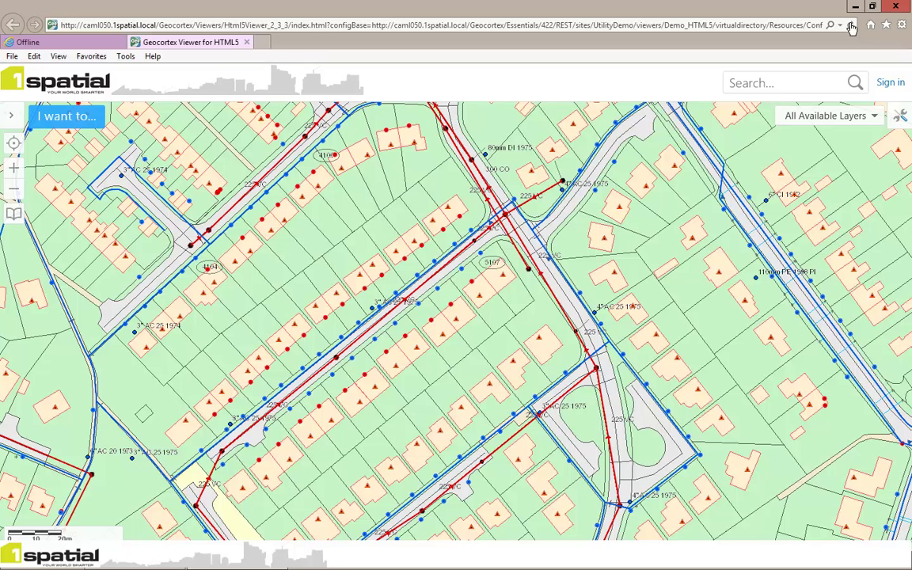
Step: Open Manage Offline Data from the viewer toolbar's Offline Editing tab
left_click(14, 119)
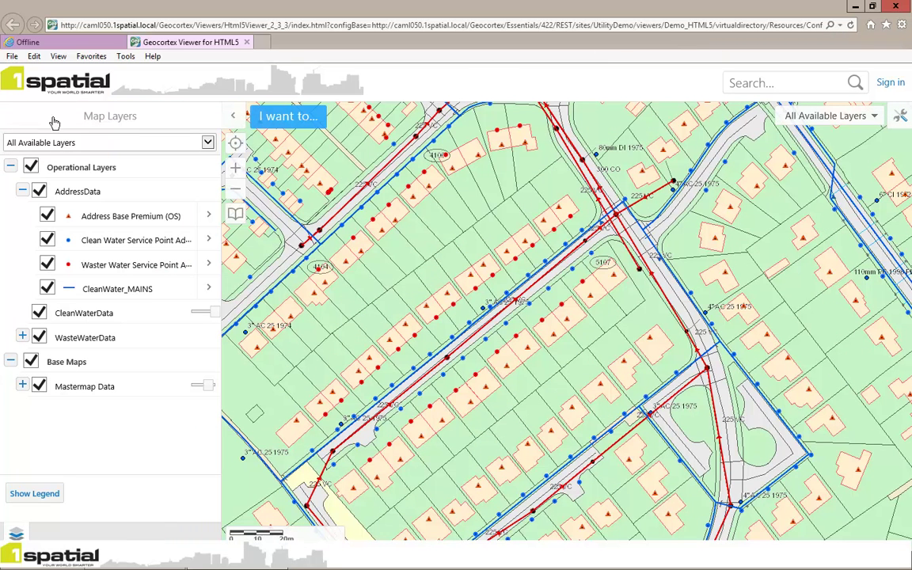
left_click(234, 118)
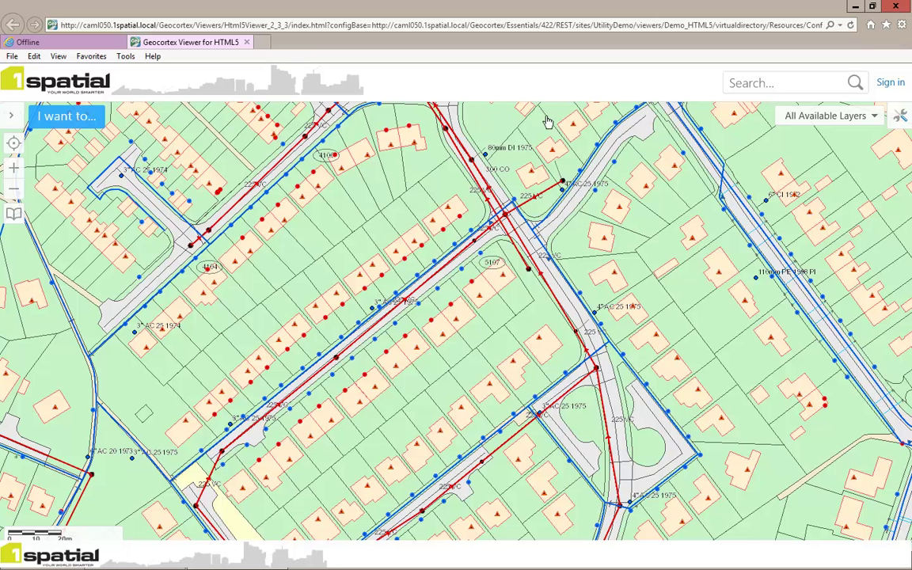
left_click(901, 116)
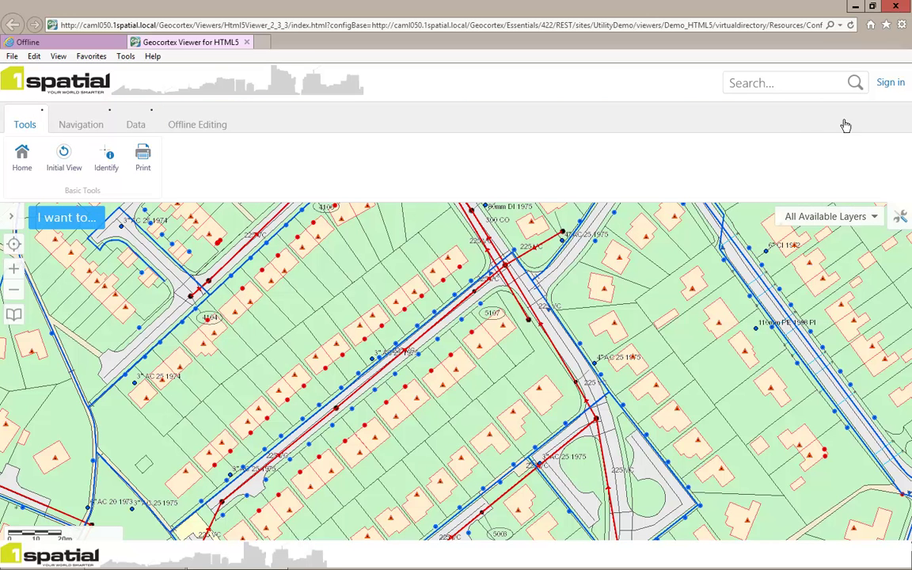
left_click(212, 128)
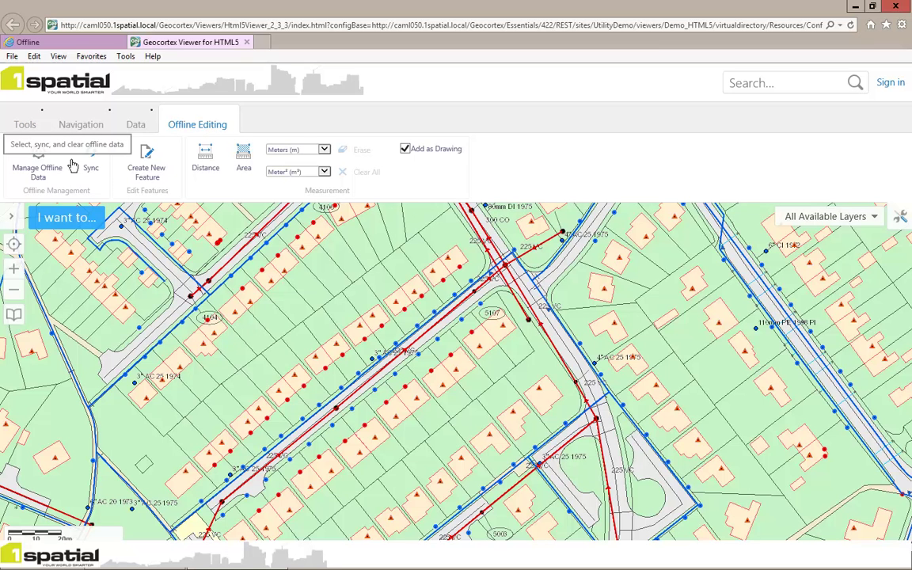
left_click(40, 168)
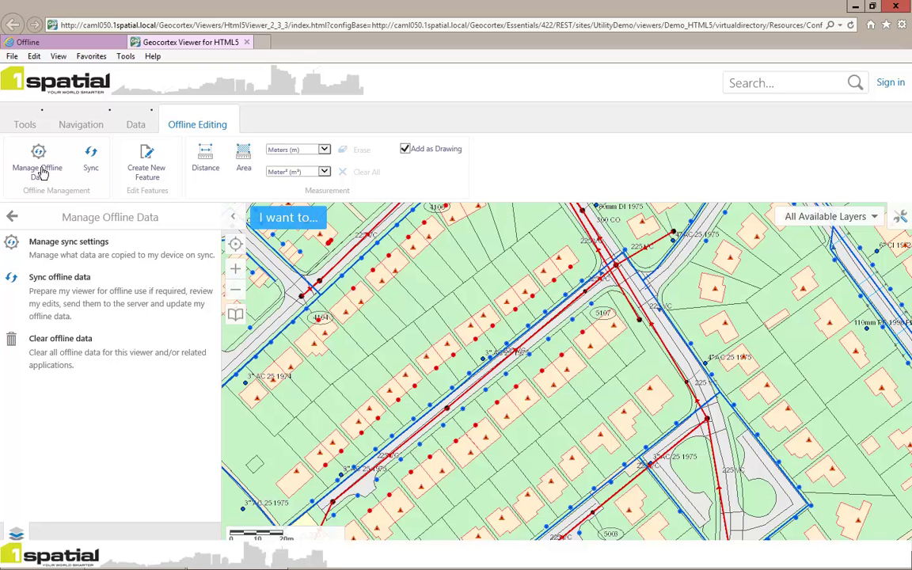
Step: Set CleanWater_MAINS to cache on sync for the current area, then open Sync
left_click(69, 247)
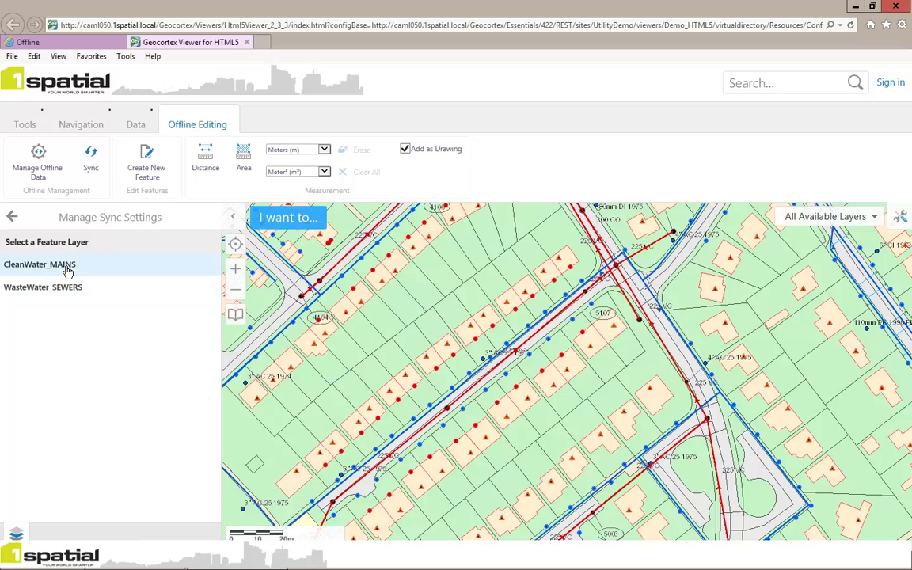
left_click(68, 271)
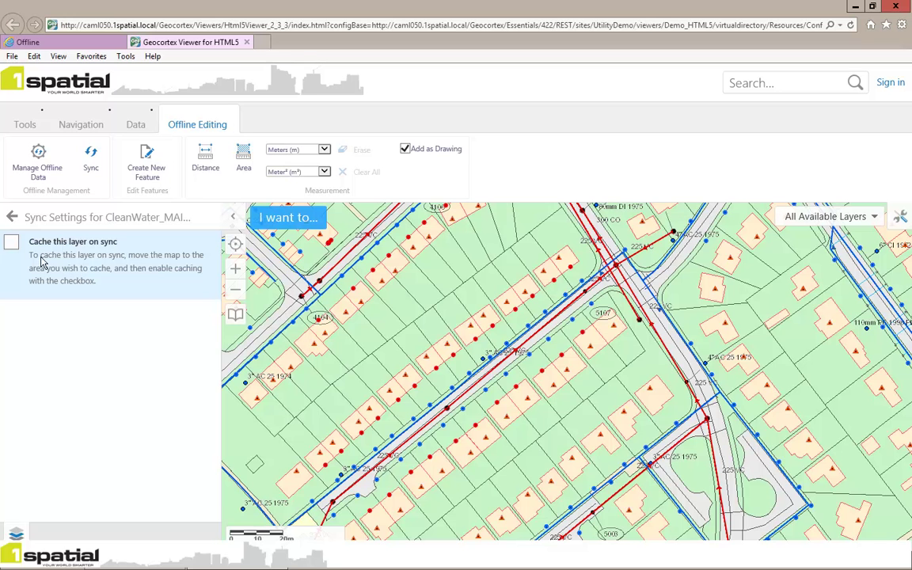
left_click(11, 244)
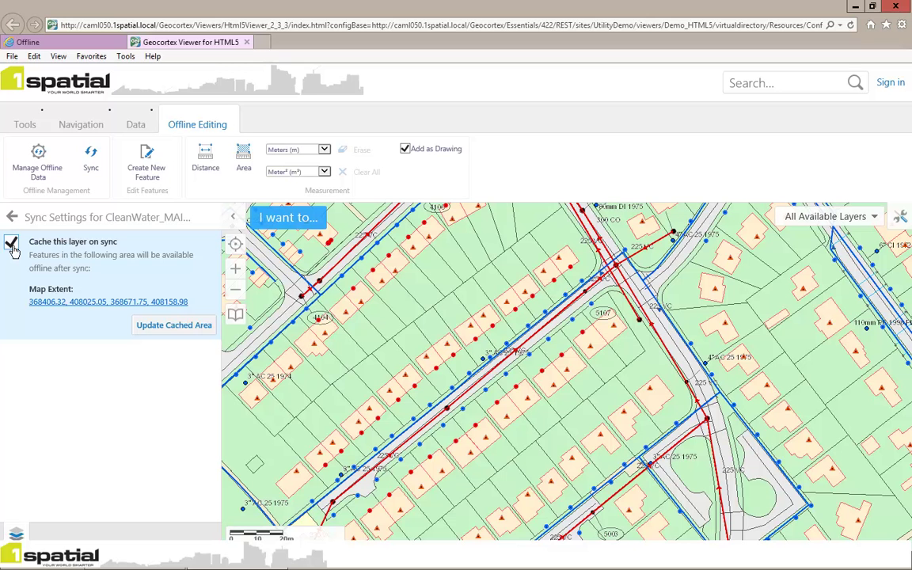
left_click(91, 161)
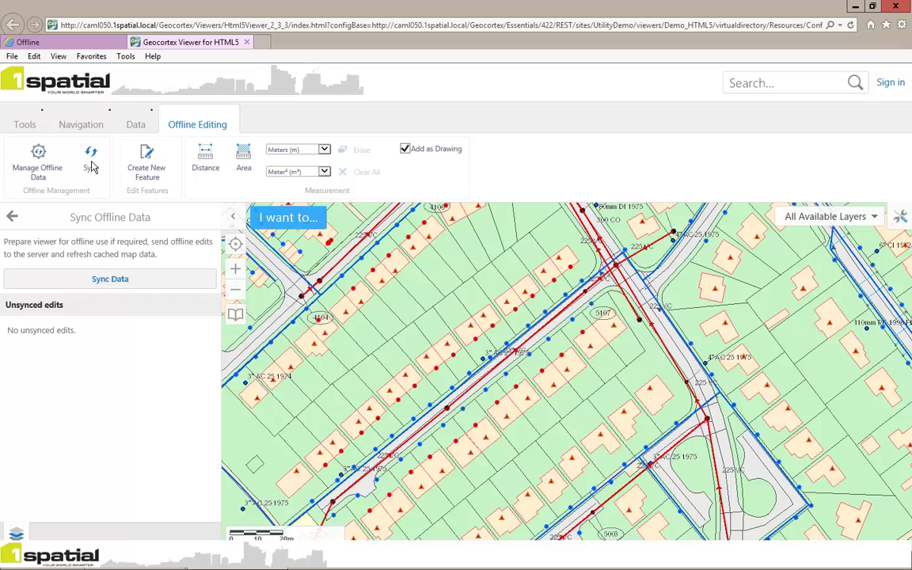
Step: Sync data with the server, confirm, then close the results and the sync panel
left_click(105, 282)
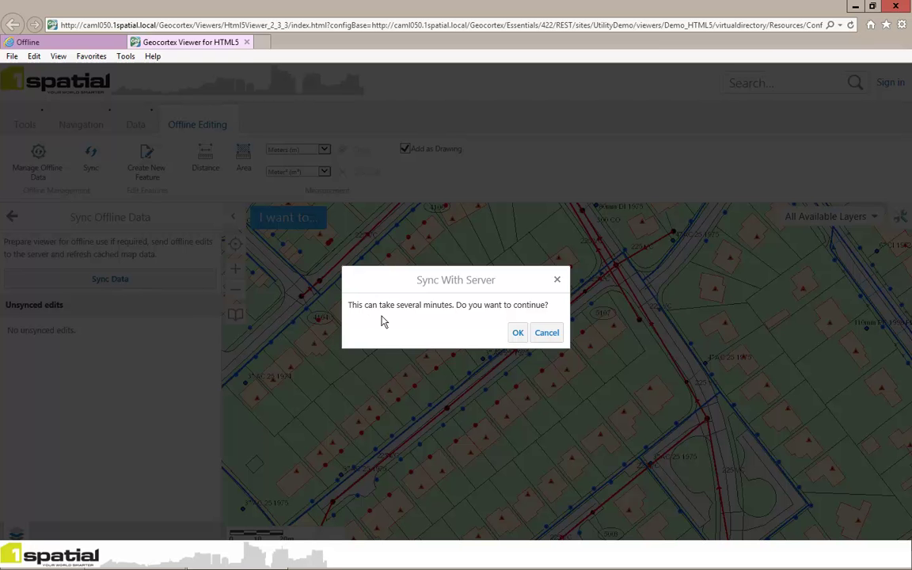
left_click(516, 333)
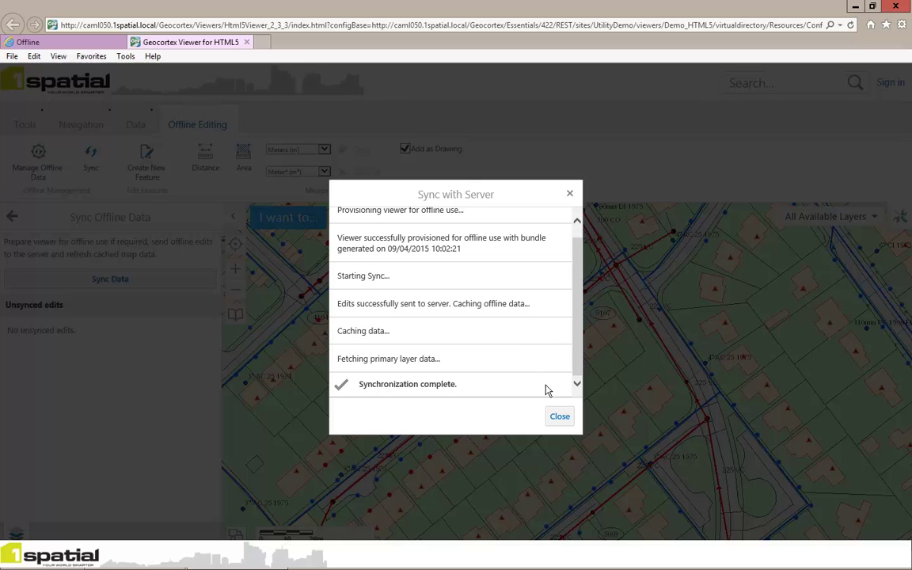
left_click(559, 417)
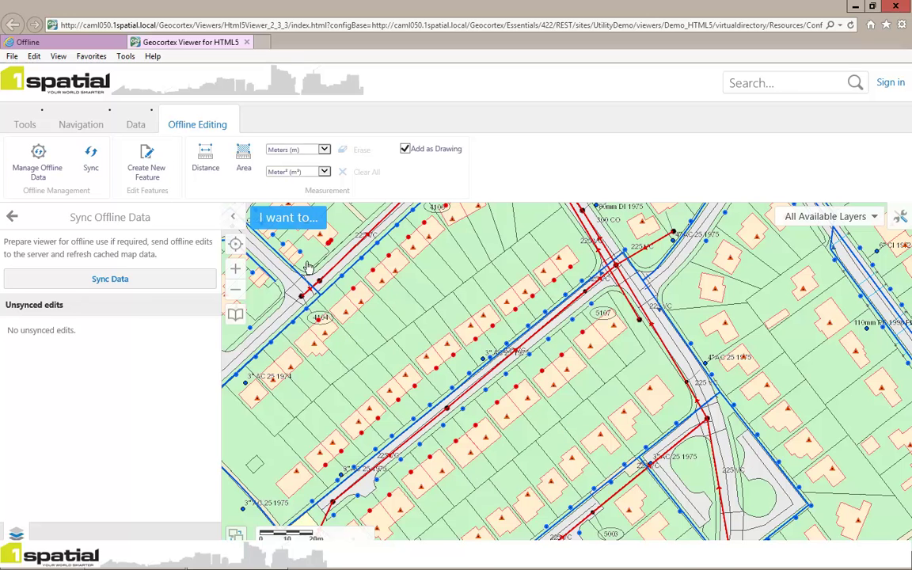
left_click(235, 221)
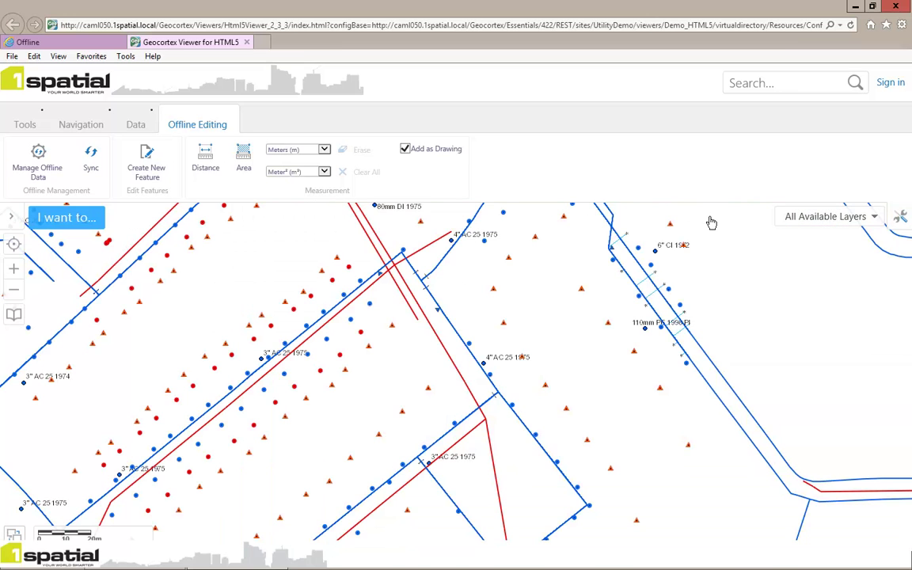
Step: Hide the toolbar to view the cached map offline, then show the toolbar again
left_click(903, 221)
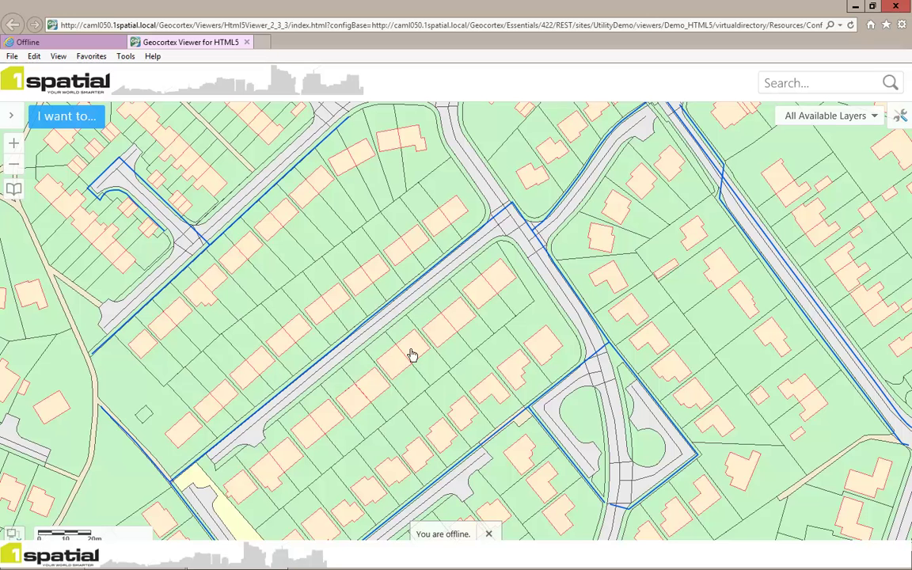
left_click(901, 118)
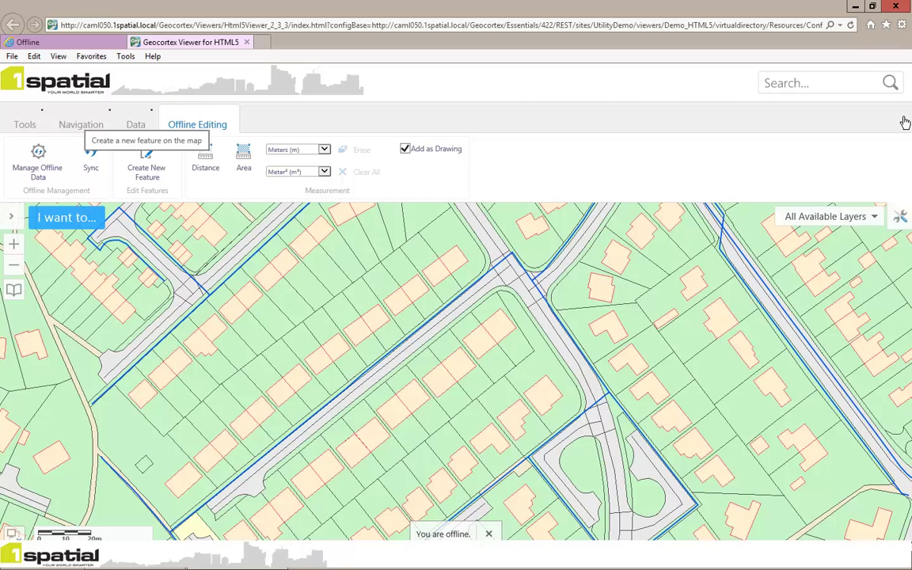
Step: Draw a new CleanWater_MAINS line along the lot boundary and save its attributes
left_click(147, 164)
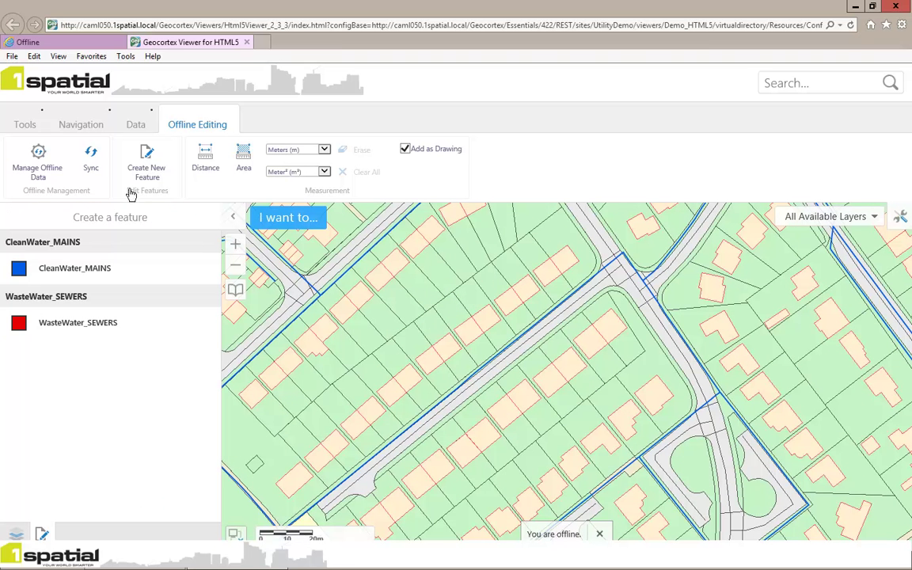
left_click(75, 269)
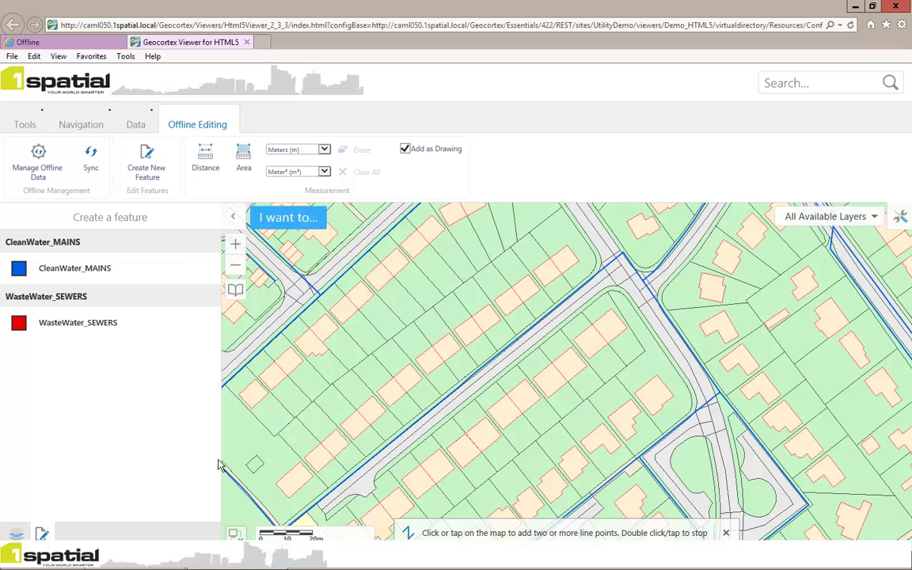
left_click(237, 482)
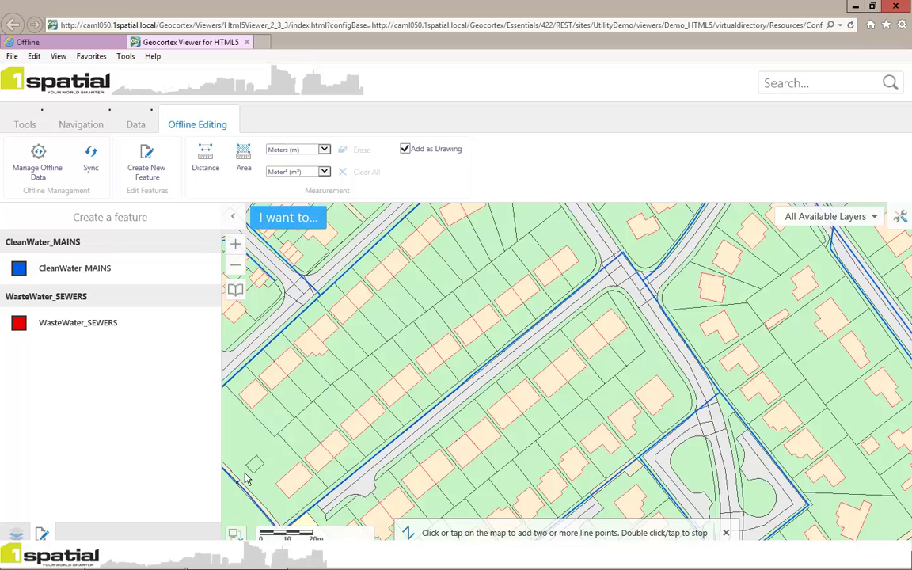
double_click(274, 440)
double_click(377, 352)
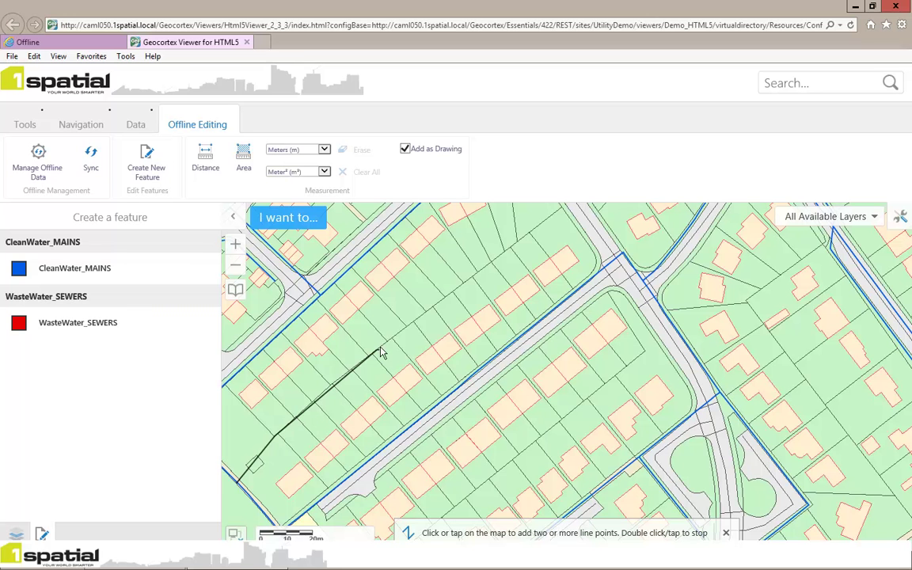
left_click(459, 291)
left_click(532, 235)
double_click(532, 235)
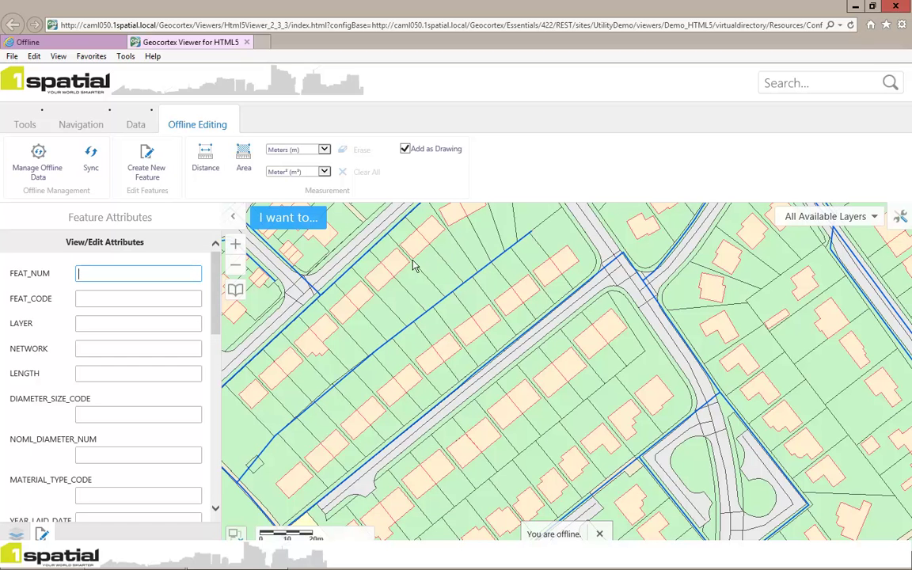
left_click_drag(216, 314, 213, 489)
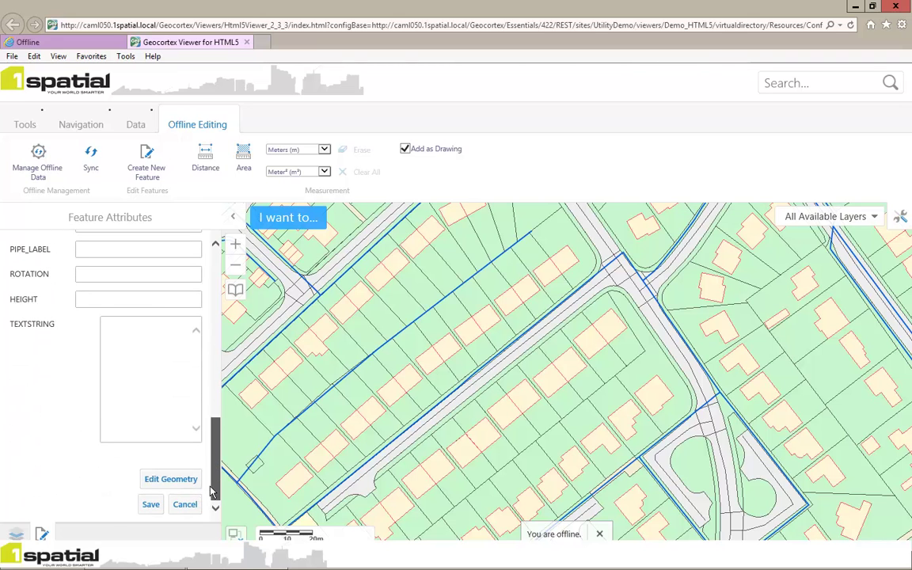
left_click(150, 505)
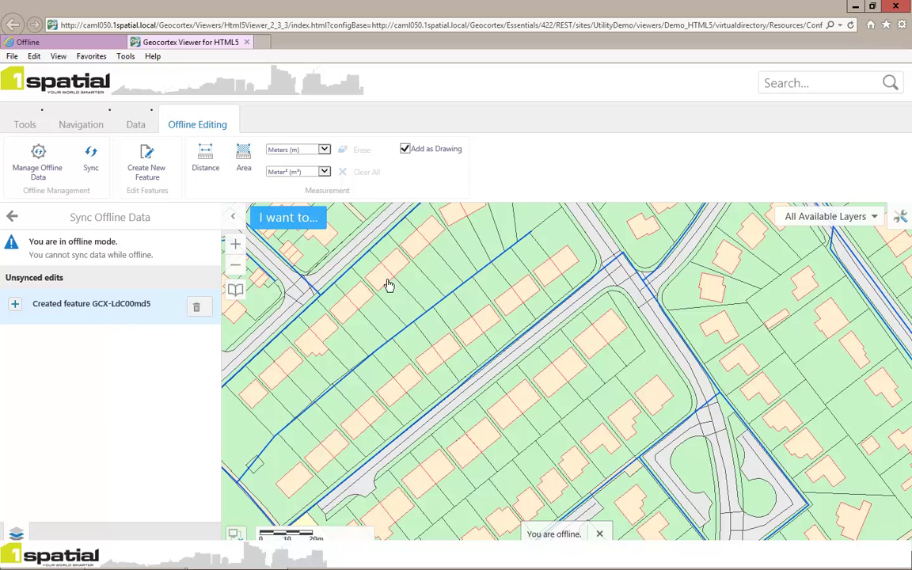
Step: Hide the ribbon and side panel for a full-width map, then switch the viewer back online
left_click(900, 216)
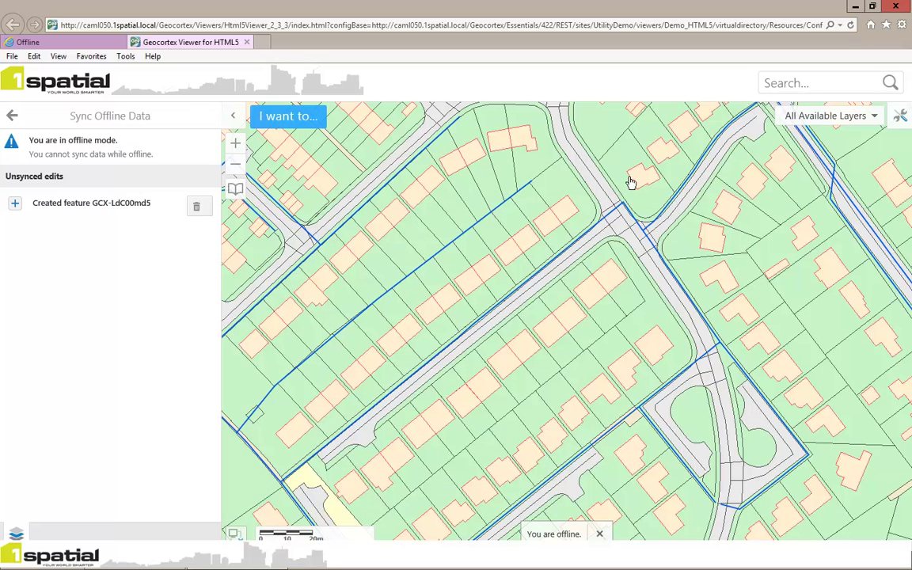
left_click(232, 118)
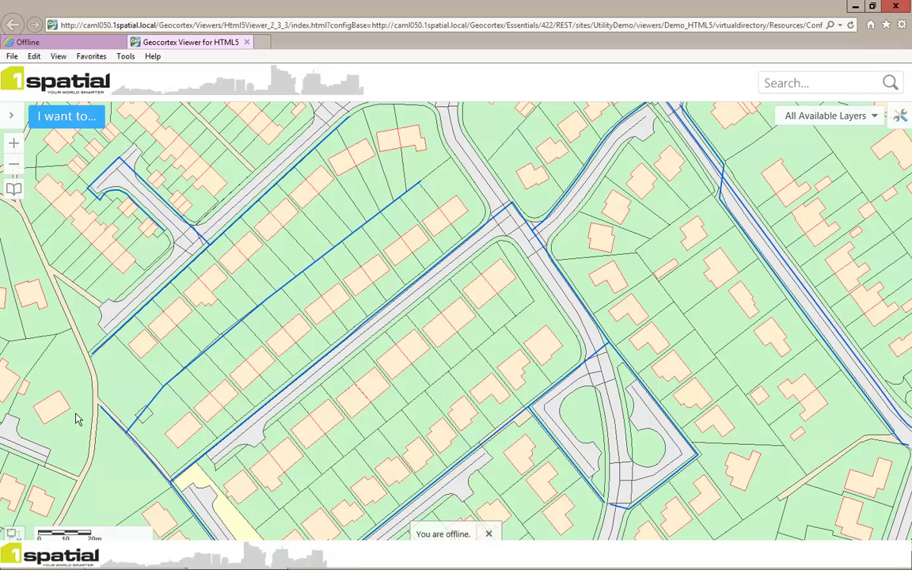
left_click(13, 535)
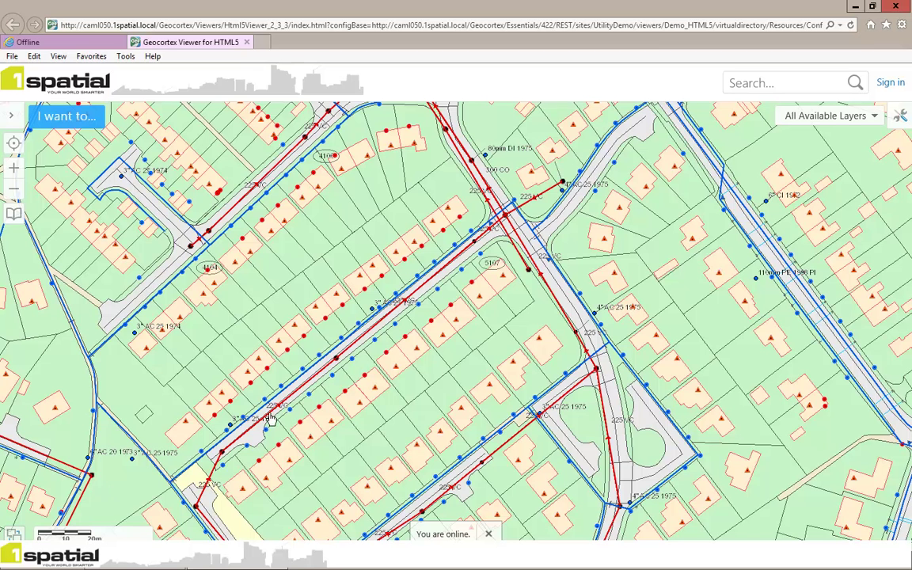
Step: Sync the offline-drawn water main edit to the server via Offline Editing > Sync Data
left_click(900, 119)
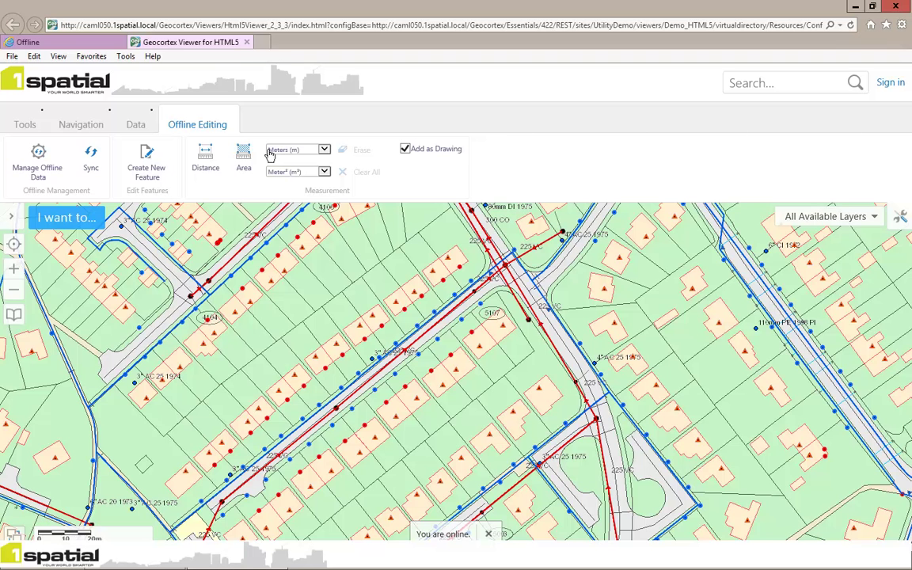
left_click(90, 159)
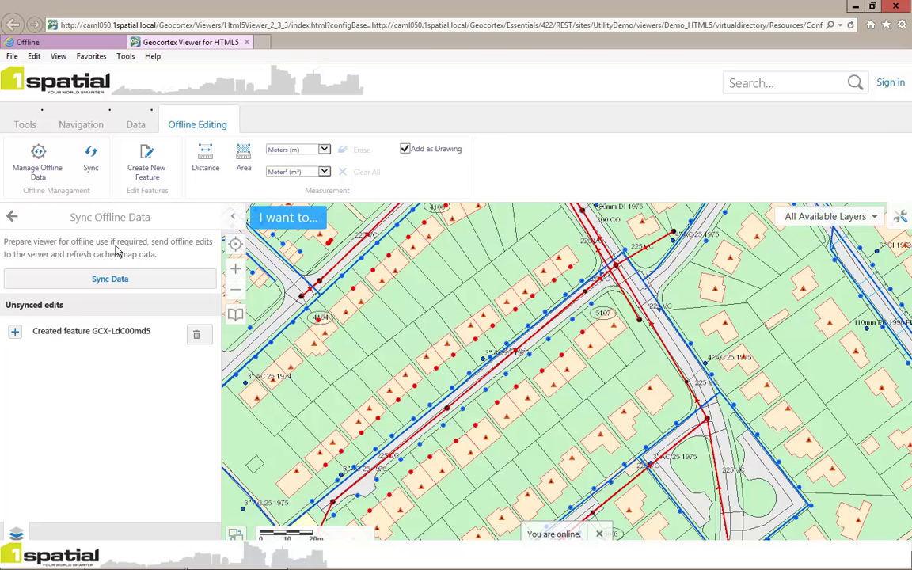
left_click(111, 279)
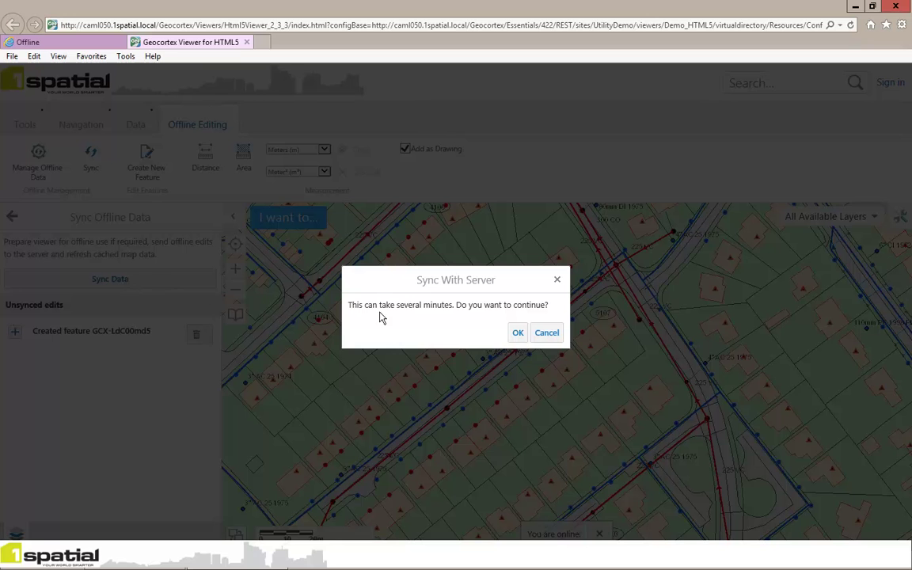
left_click(518, 332)
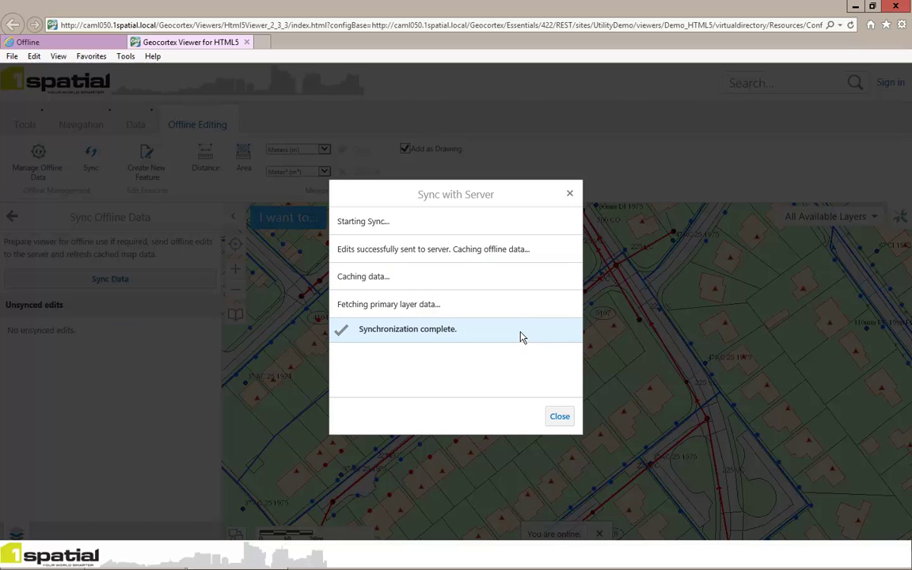
left_click(559, 417)
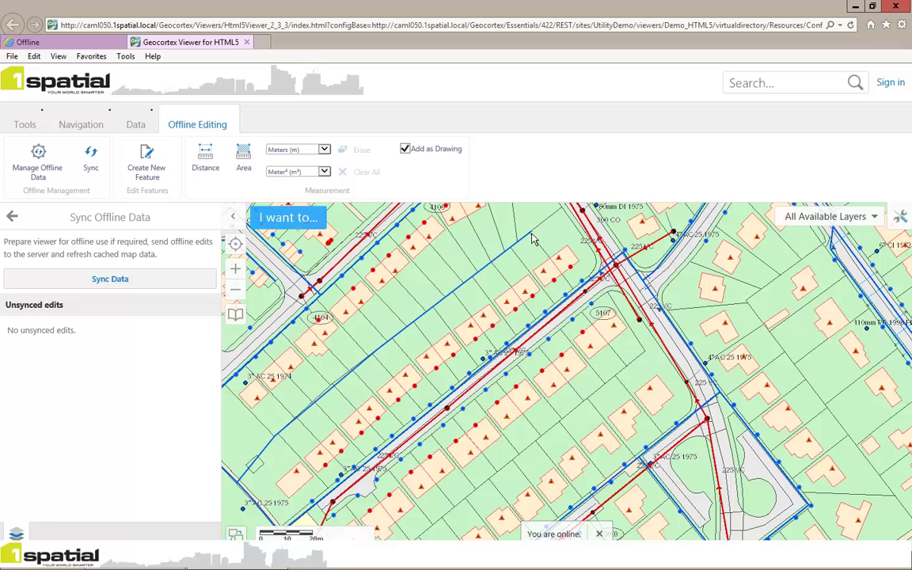
Step: Open the Demo HTML5 viewer's Viewer Info page in Essentials Manager and check its desktop preview
left_click(62, 43)
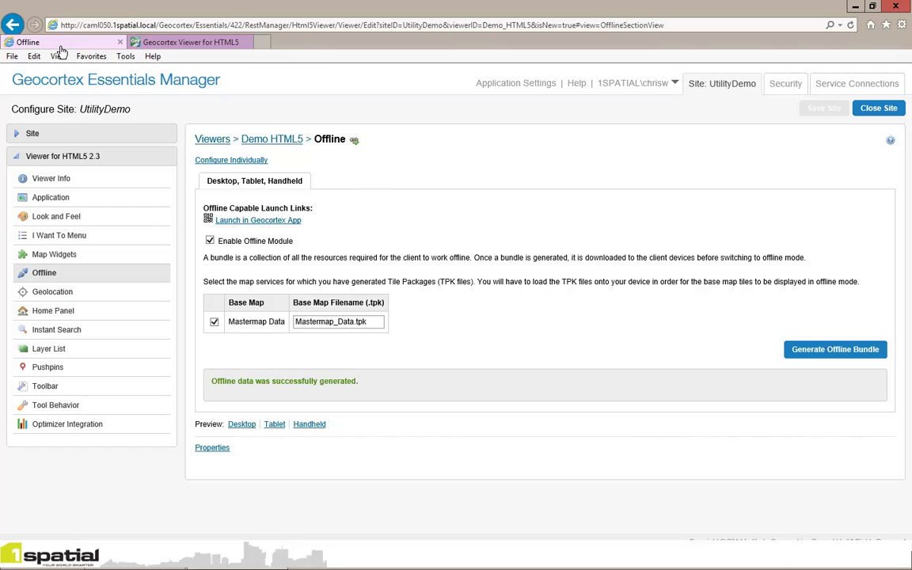
left_click(54, 179)
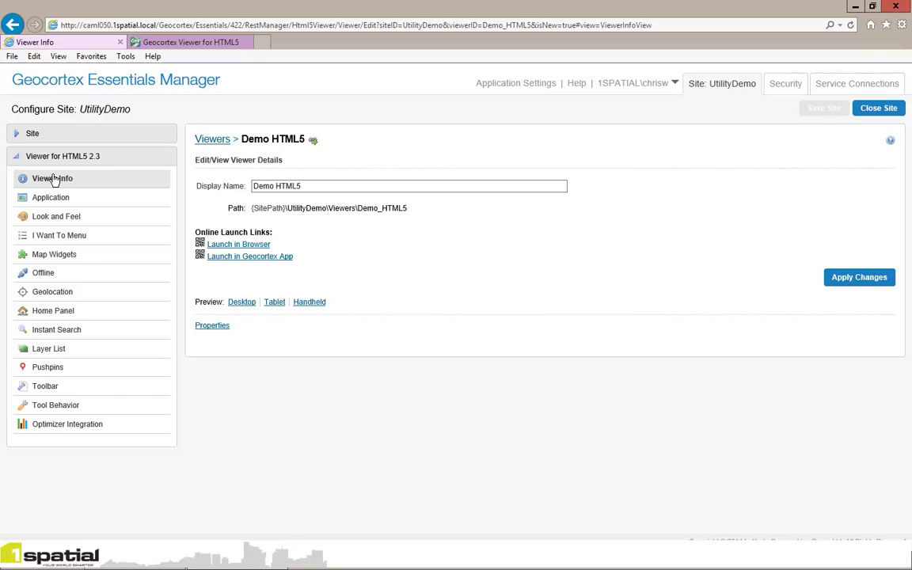
left_click(241, 302)
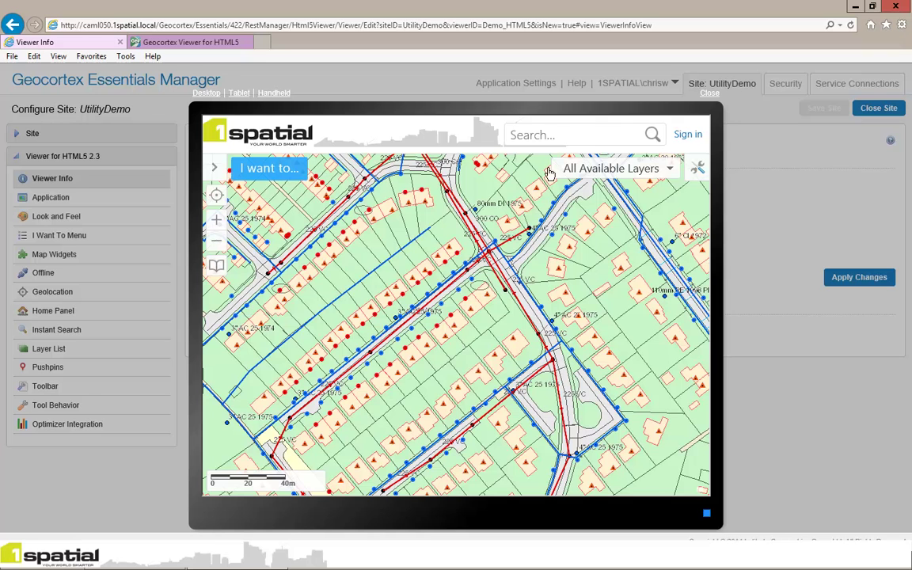
left_click(710, 95)
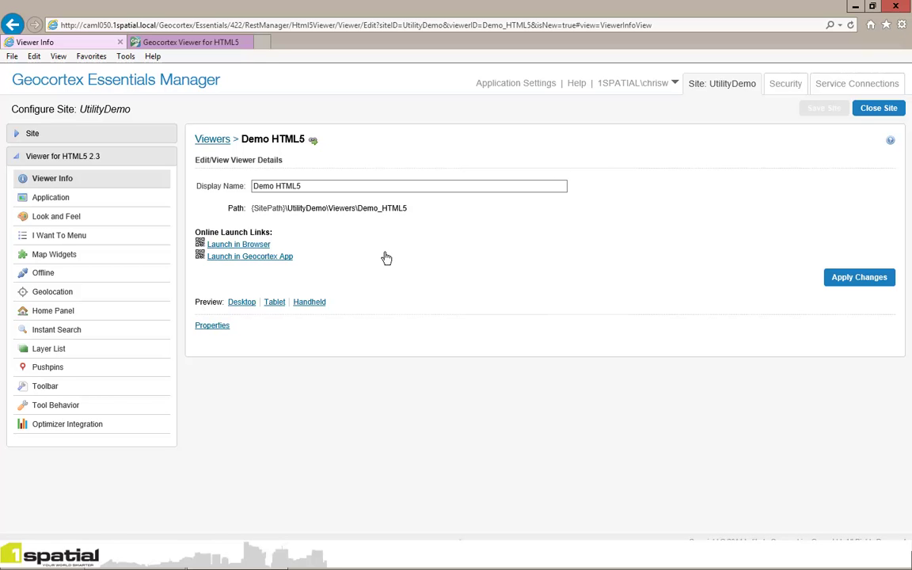
Step: Preview the viewer in tablet layout, toggling the tools toolbar on and off
left_click(274, 303)
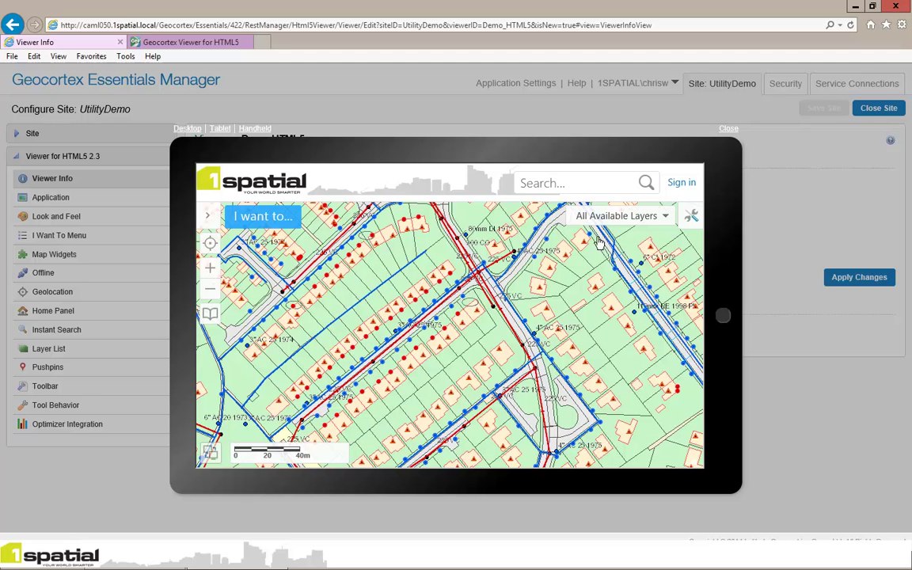
left_click(690, 221)
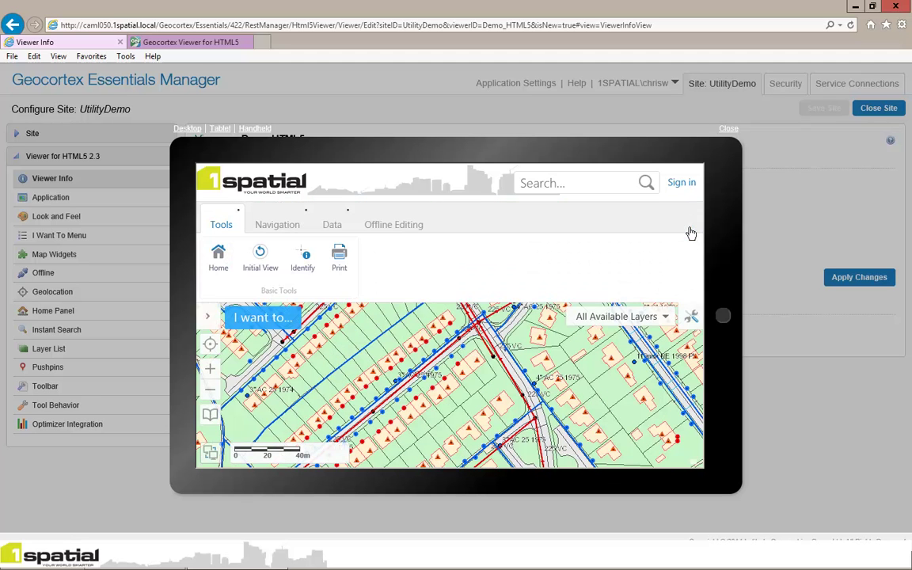
left_click(692, 319)
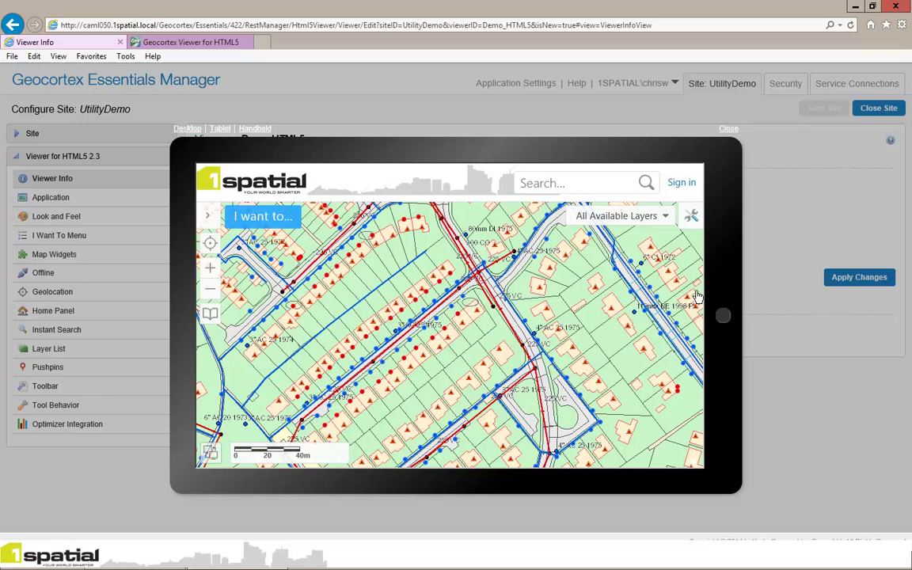
left_click(726, 132)
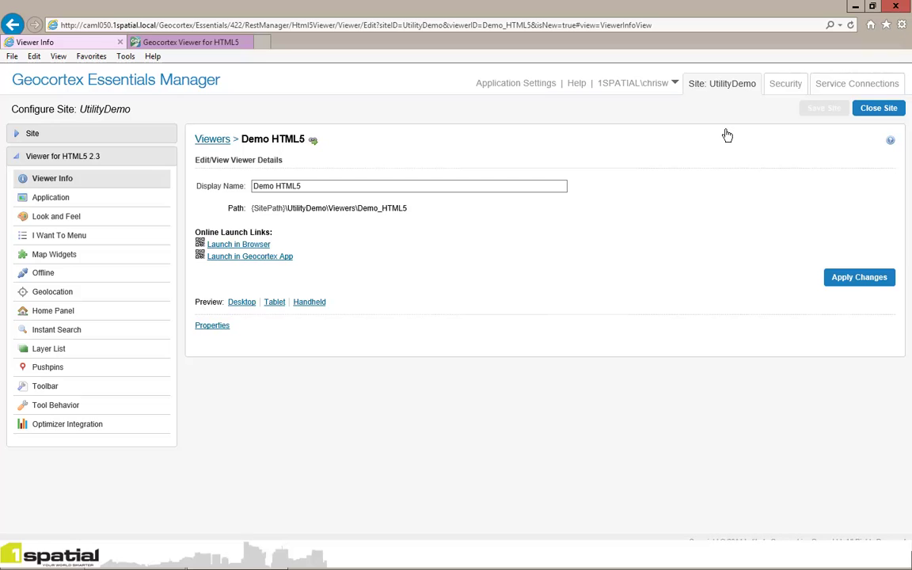
Step: Open the handheld preview, try its layers, search and tools panels, then zoom into the map
left_click(318, 304)
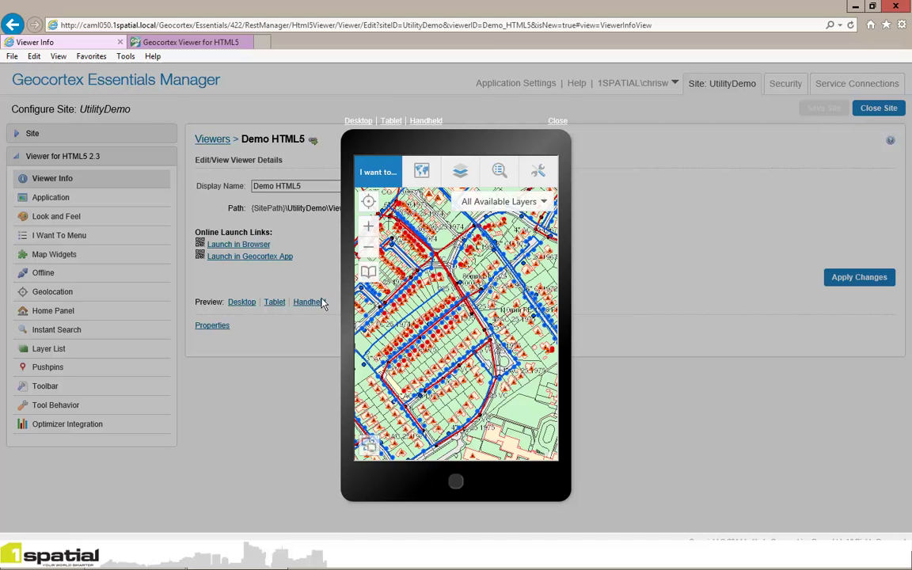
left_click(460, 176)
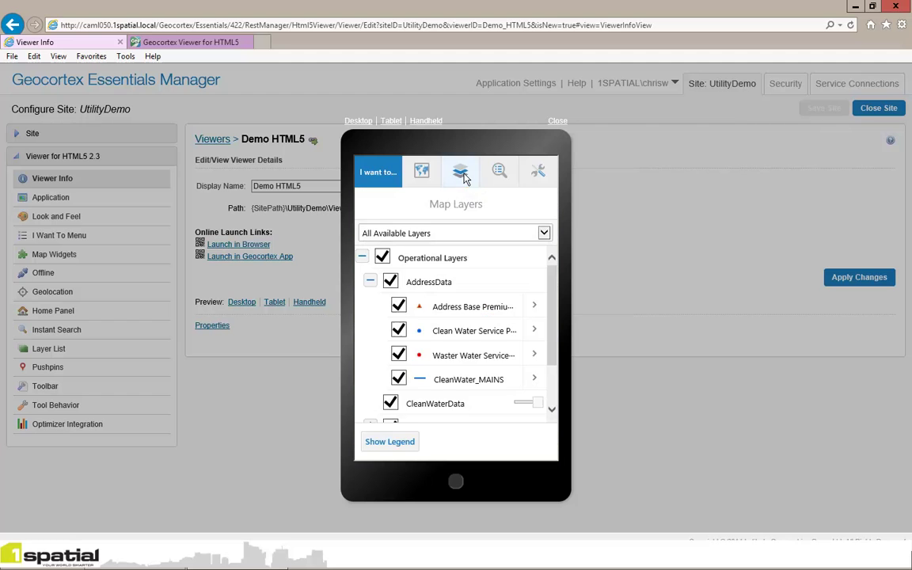
left_click(499, 172)
left_click(536, 174)
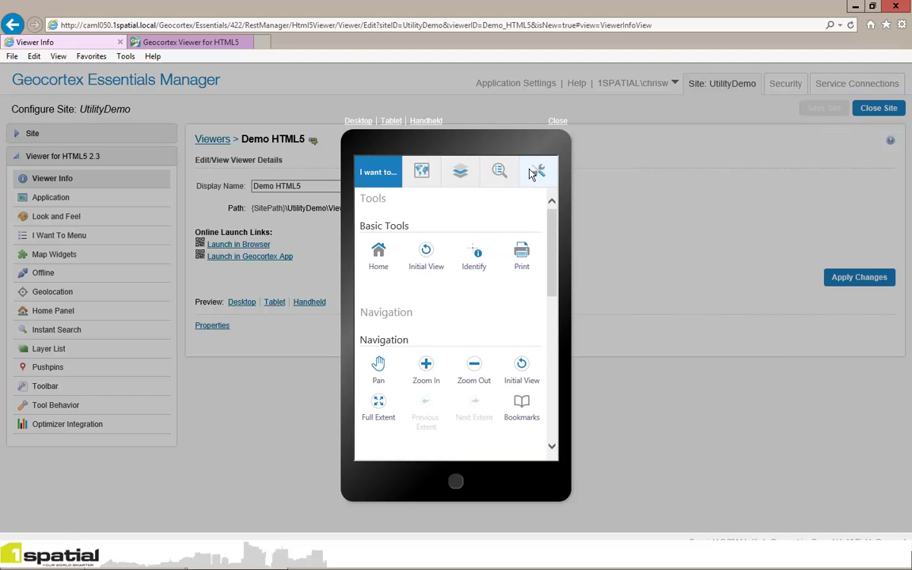
left_click(421, 173)
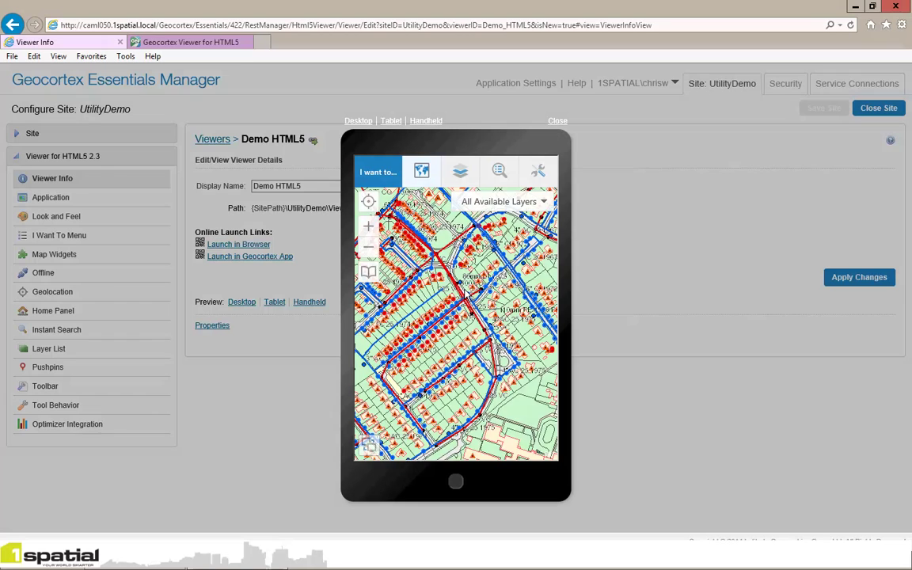
scroll(467, 292, "up", 1)
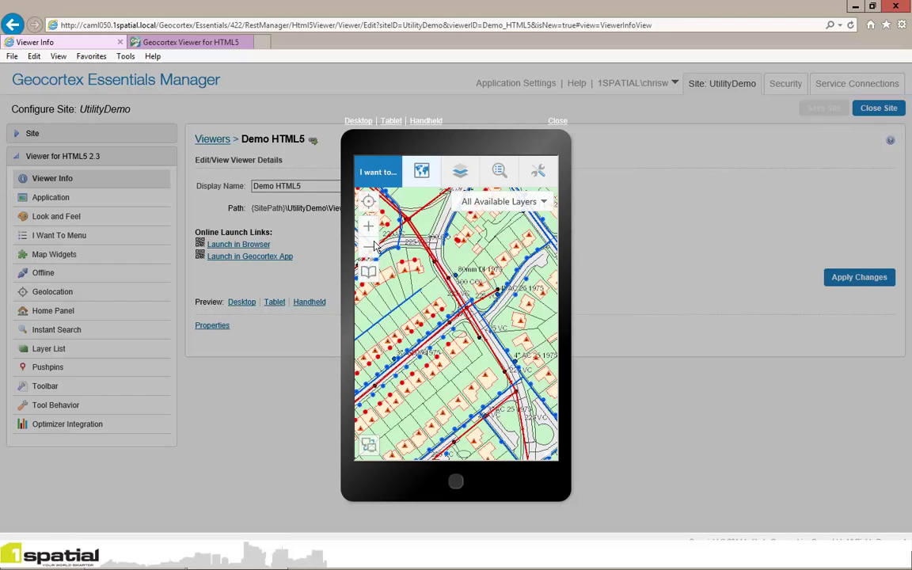
scroll(462, 303, "up", 1)
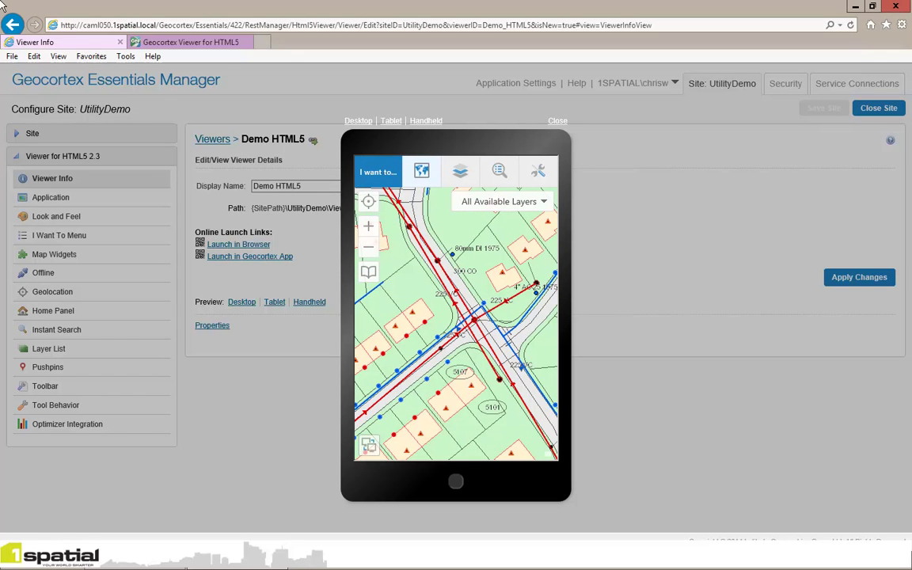